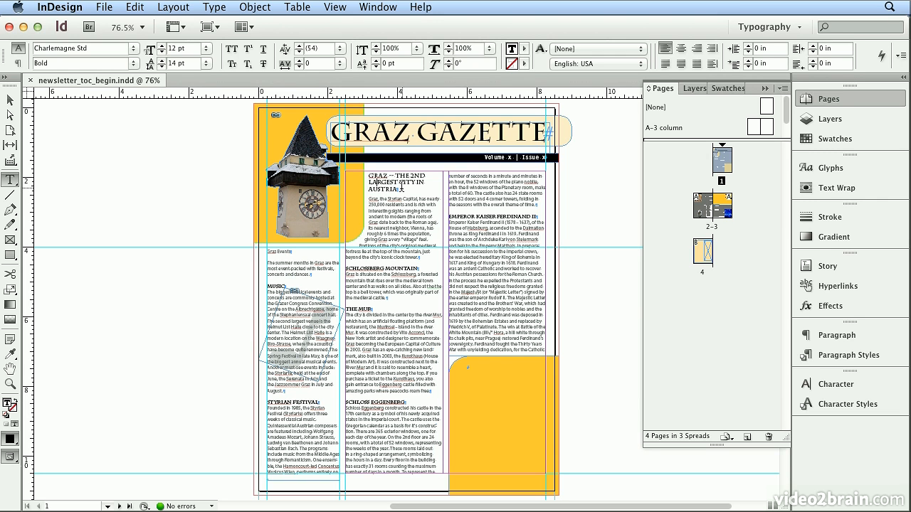
Check which paragraph styles are applied to the Schlossberg Mountain, The Mur and Schloss Eggenberg headings.
click(807, 356)
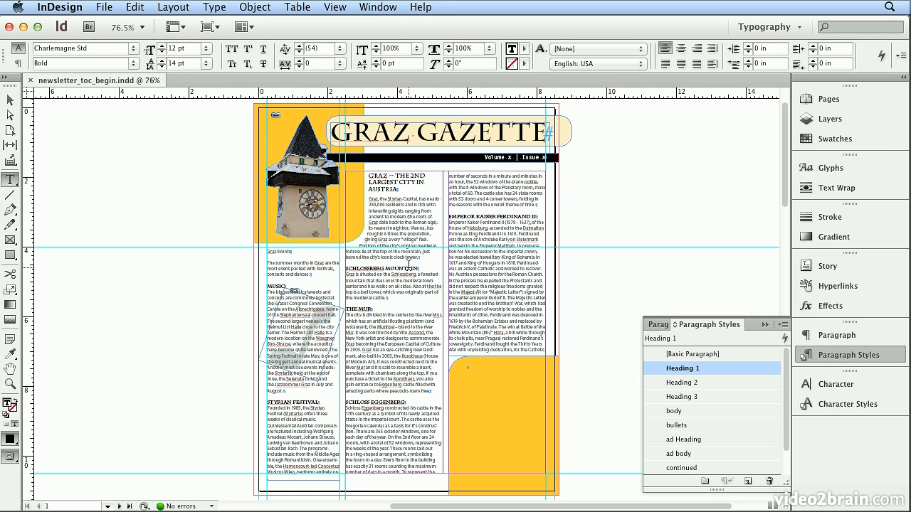
click(410, 268)
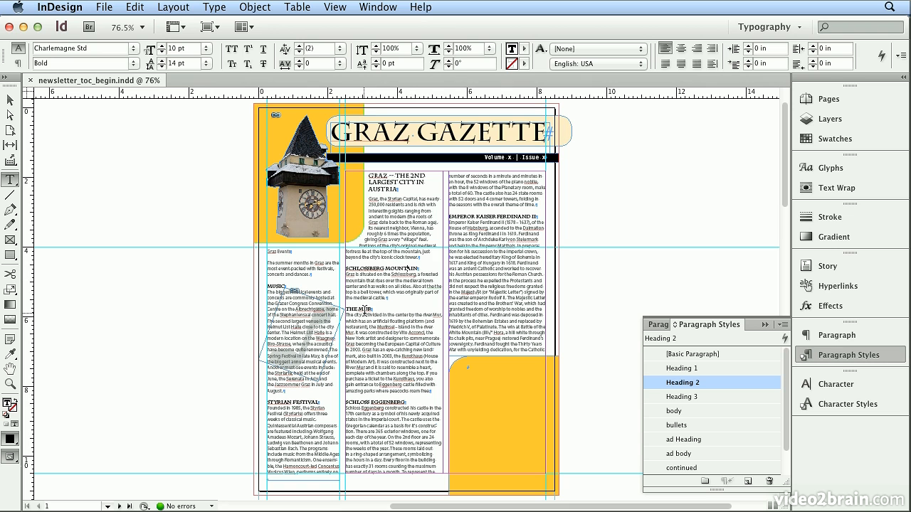
click(393, 402)
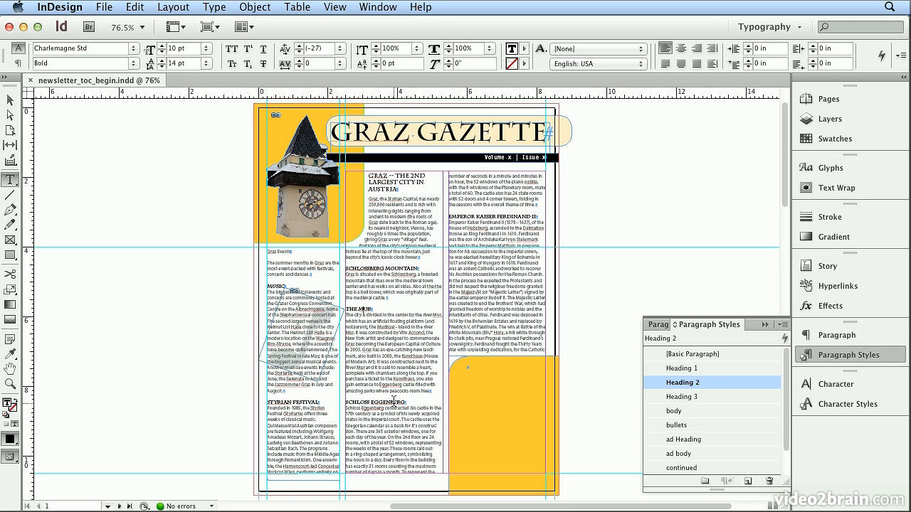
Start a table of contents with the insertion point in the empty yellow text frame on page 1.
click(495, 394)
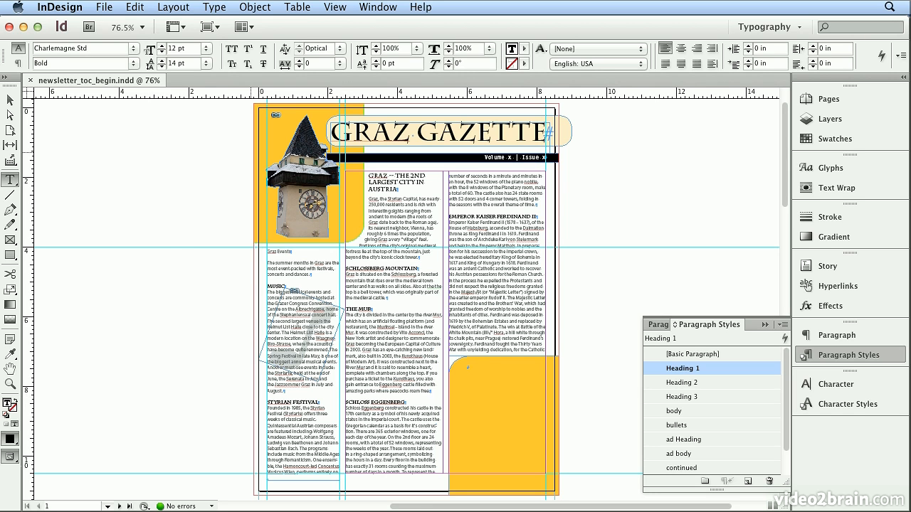
click(173, 7)
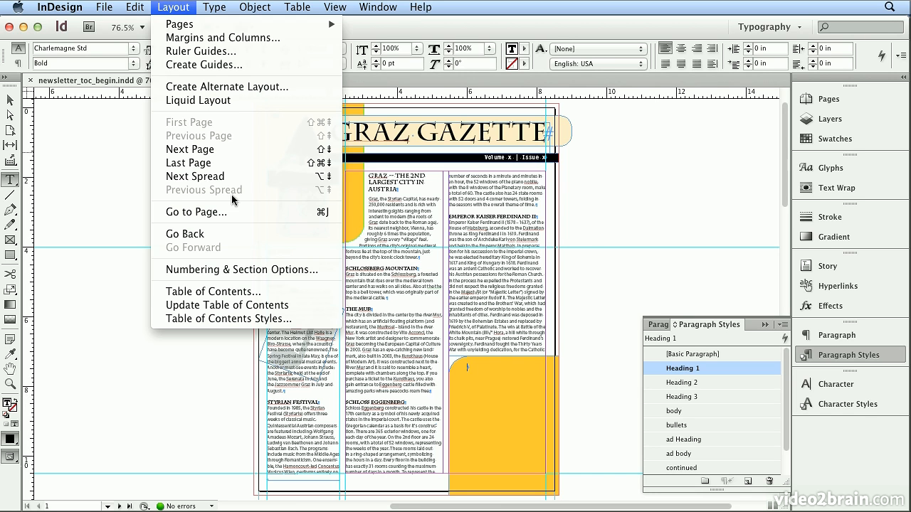
click(240, 292)
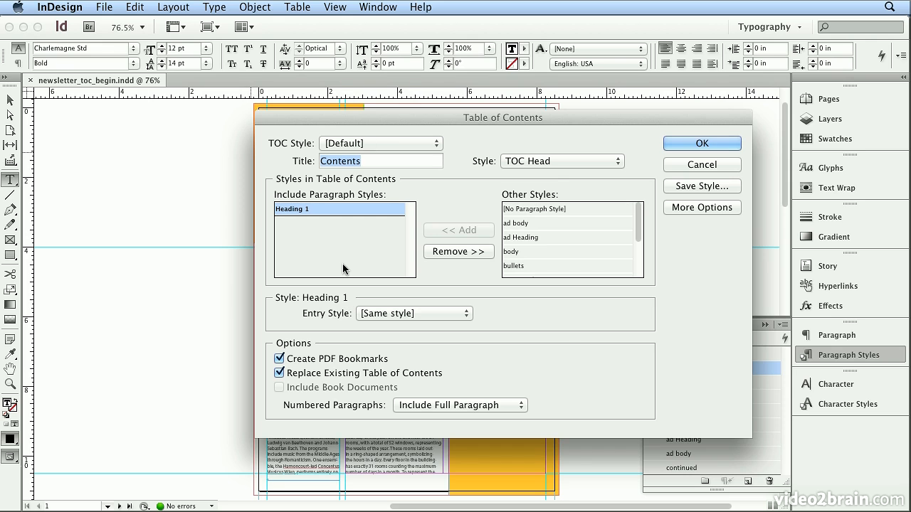
mouse_move(640, 215)
mouse_down()
mouse_move(636, 242)
mouse_move(635, 206)
mouse_up()
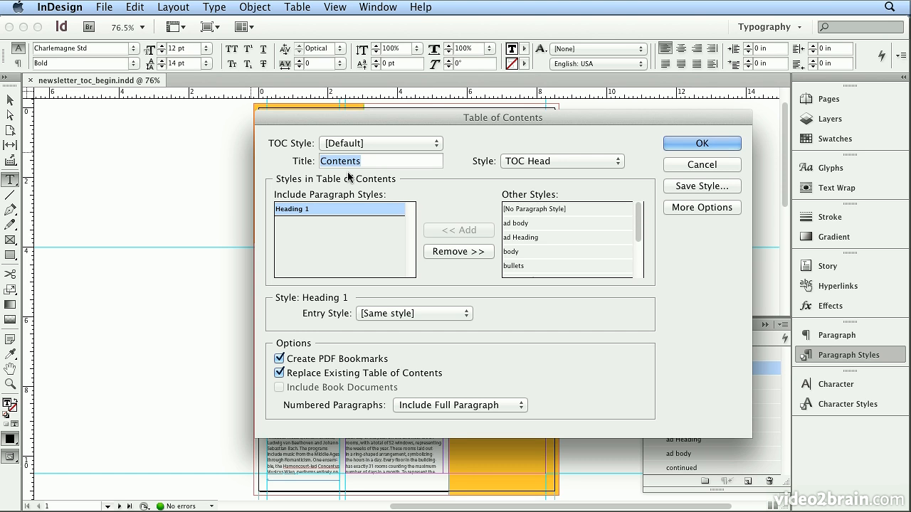
drag(562, 116, 239, 152)
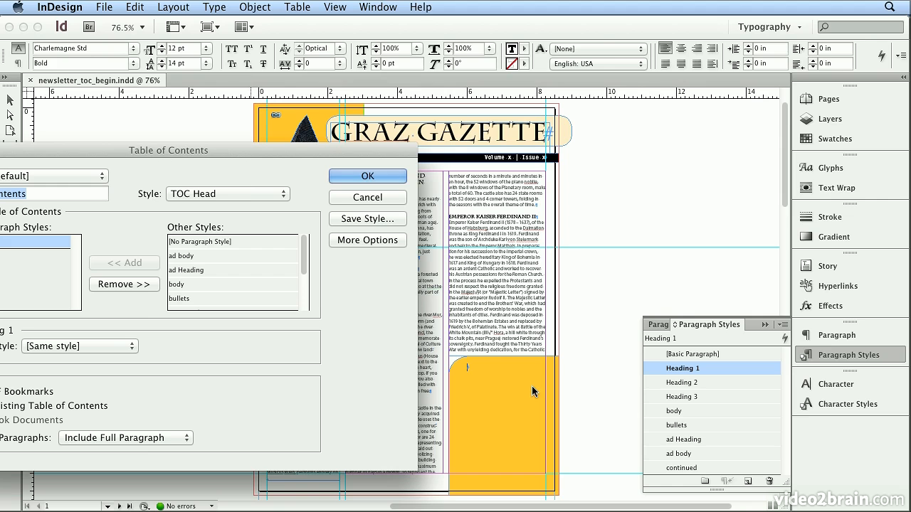
drag(222, 149, 491, 103)
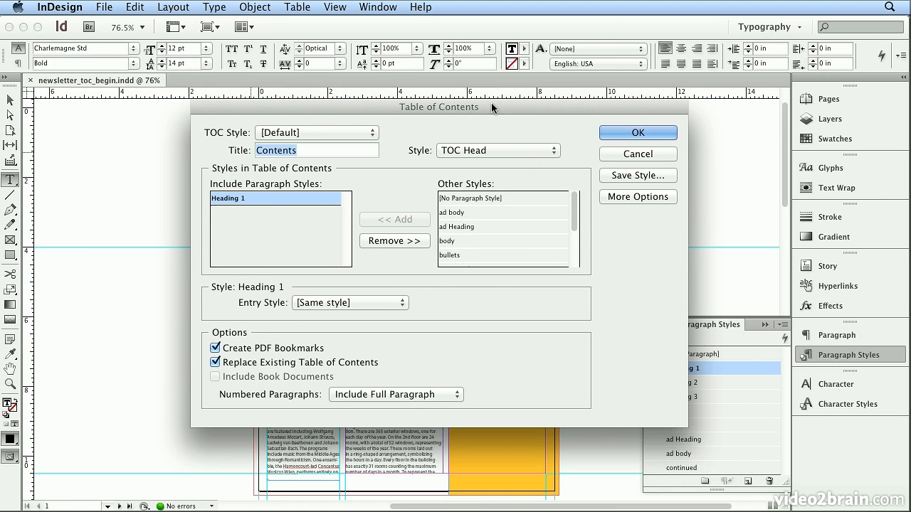
Title the table of contents "In this Issue" and use the TOC Head style for the title.
text(In this Issue)
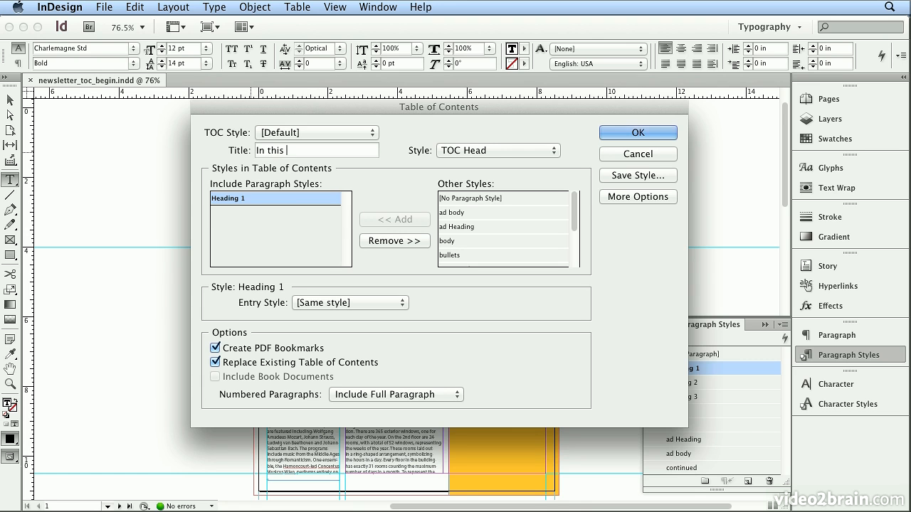
click(520, 151)
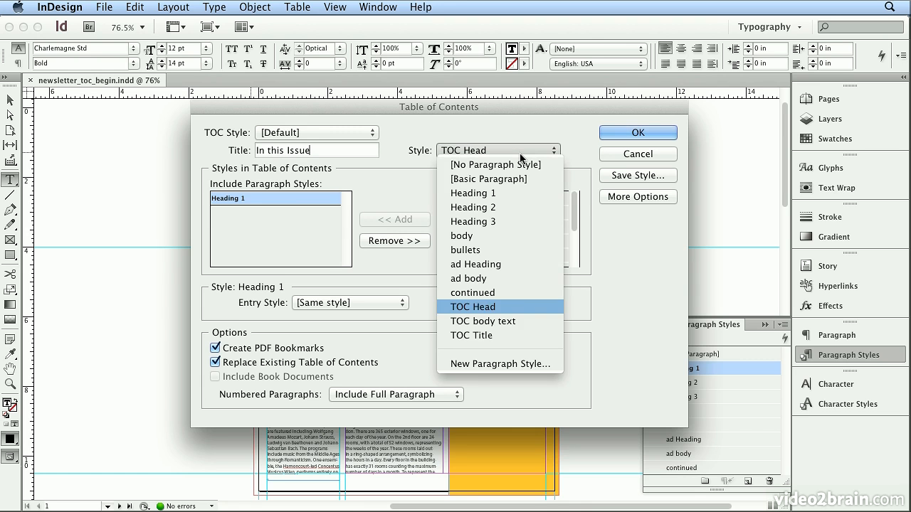
click(528, 308)
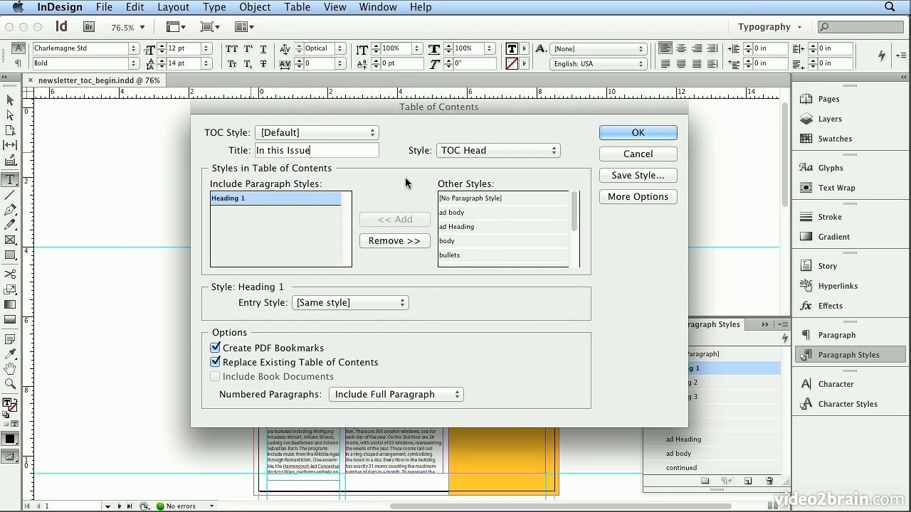
Set the entry style of the included Heading 1 paragraphs to TOC body text.
click(295, 198)
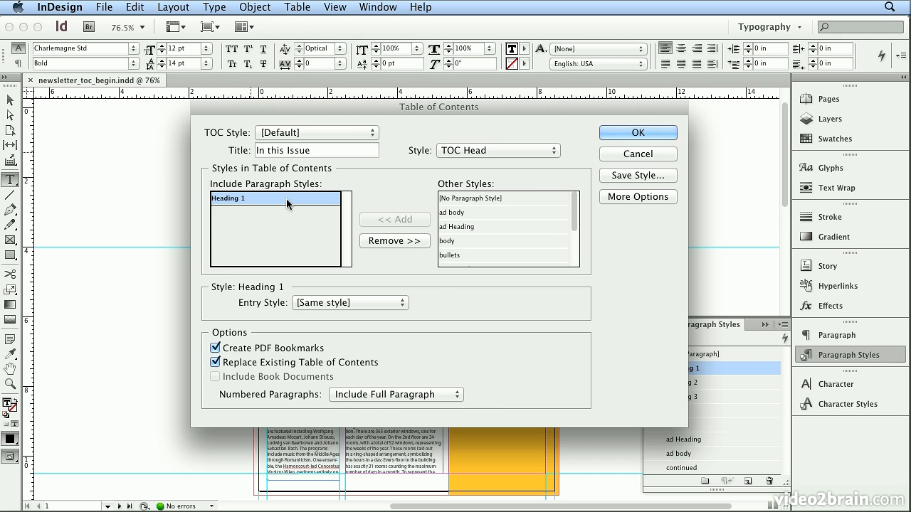
drag(299, 109, 503, 103)
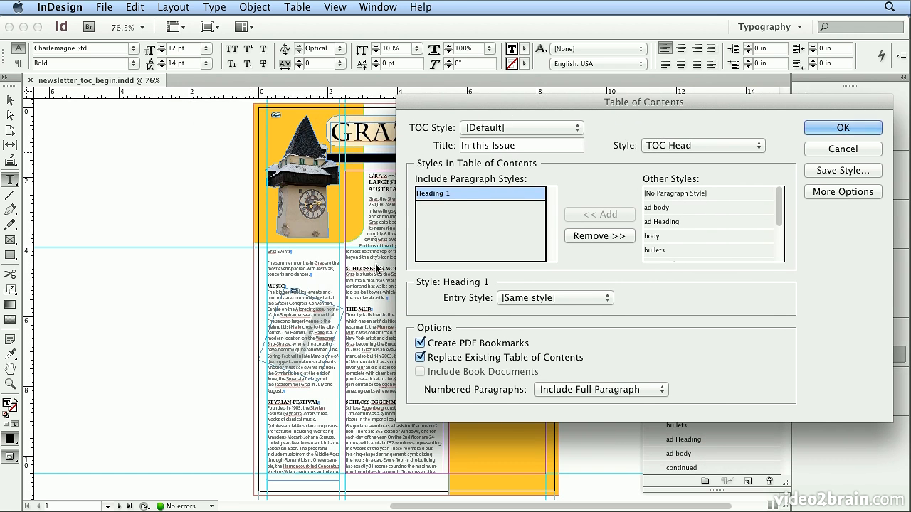
drag(469, 95, 298, 104)
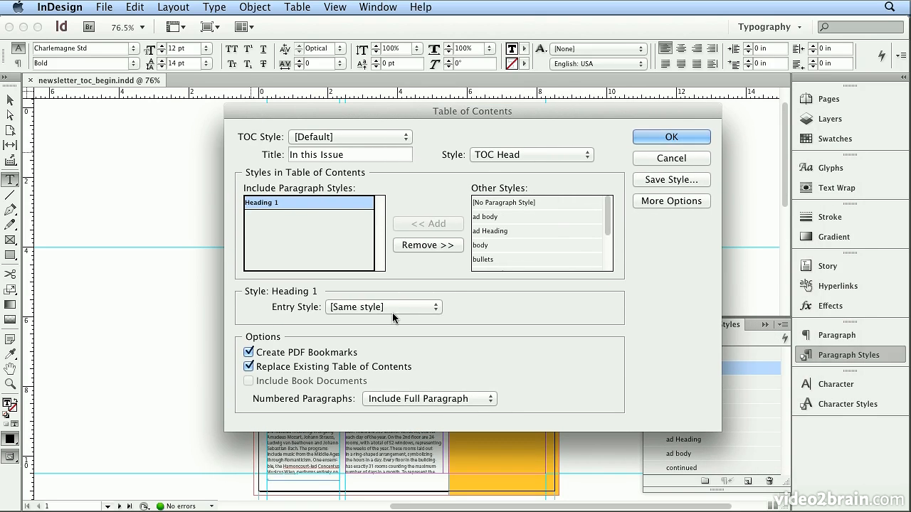
click(392, 311)
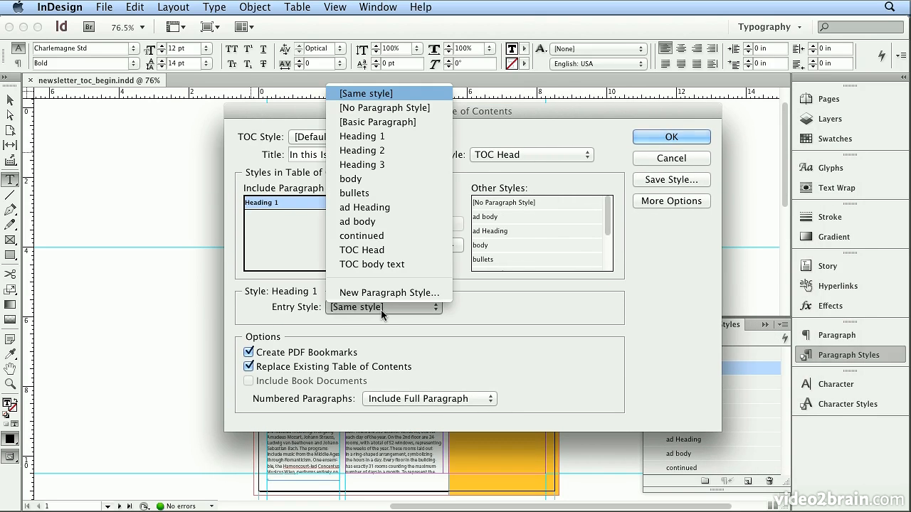
click(418, 265)
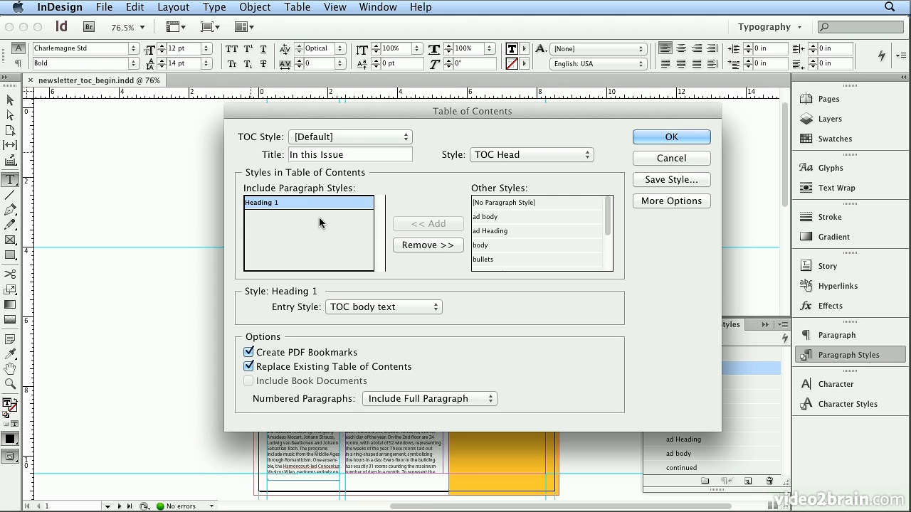
Add Heading 2 to the included paragraph styles and set its entry style to TOC body text.
drag(607, 217, 607, 240)
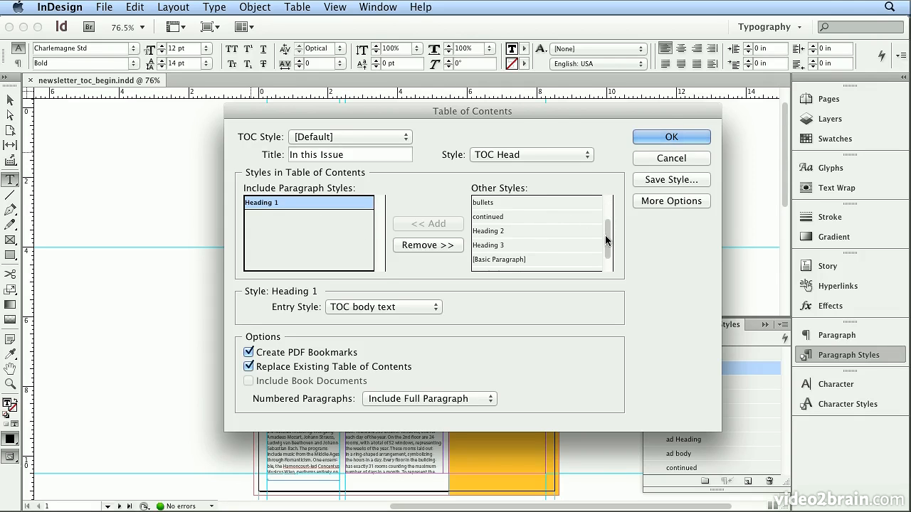
click(527, 231)
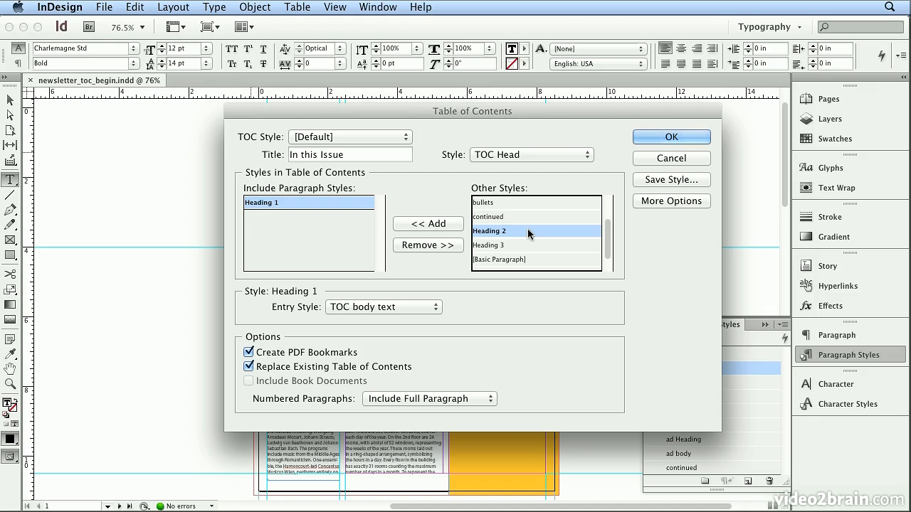
click(435, 224)
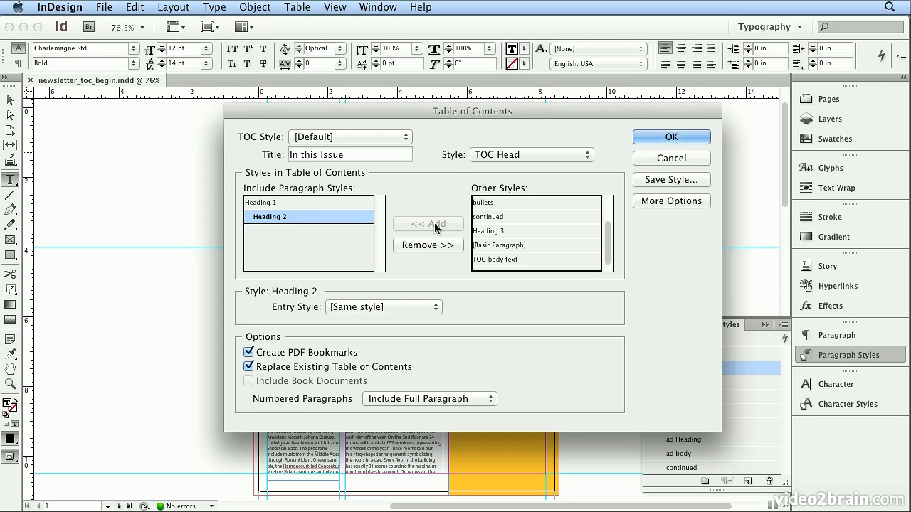
click(426, 305)
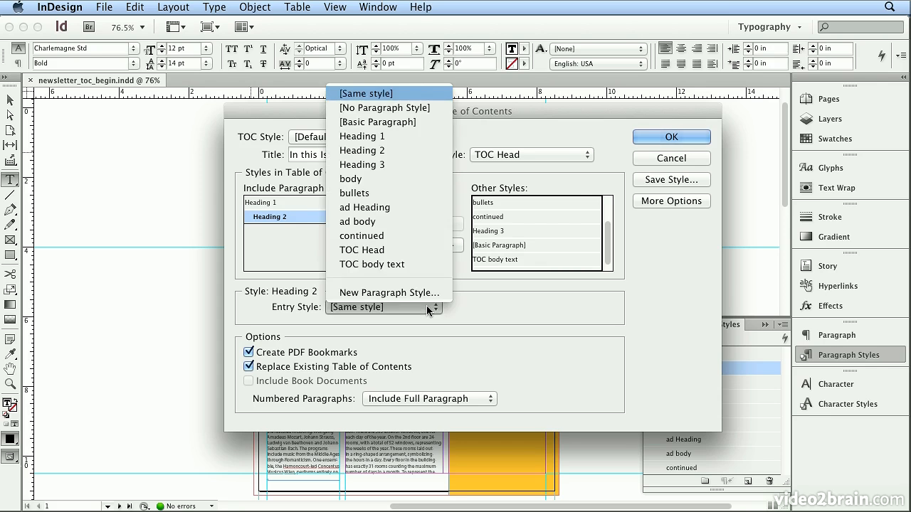
click(428, 264)
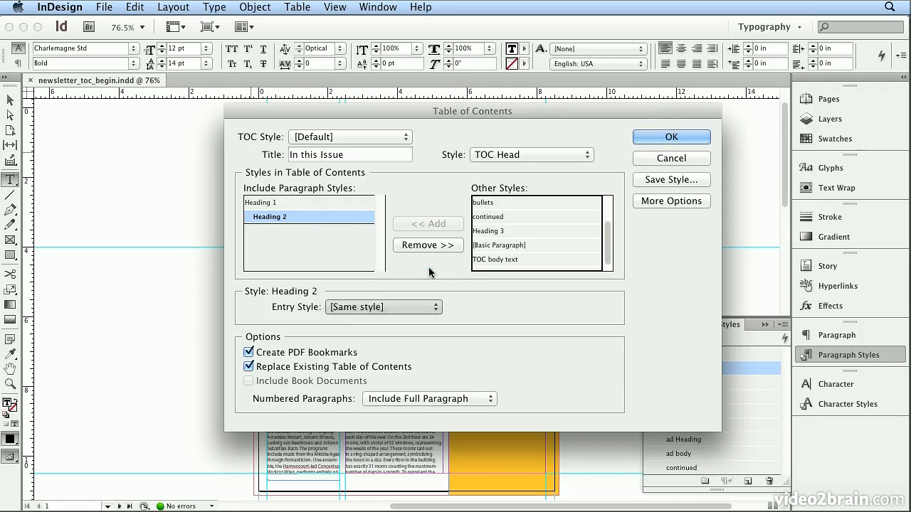
Check the entry styles of Heading 1 and Heading 2, and generate the table of contents in the yellow frame.
click(294, 204)
click(295, 216)
click(292, 205)
click(293, 221)
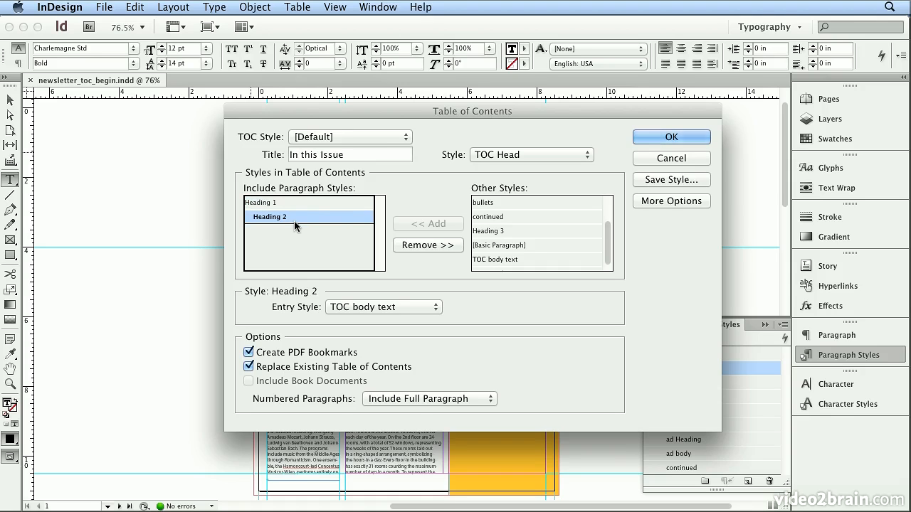
click(668, 142)
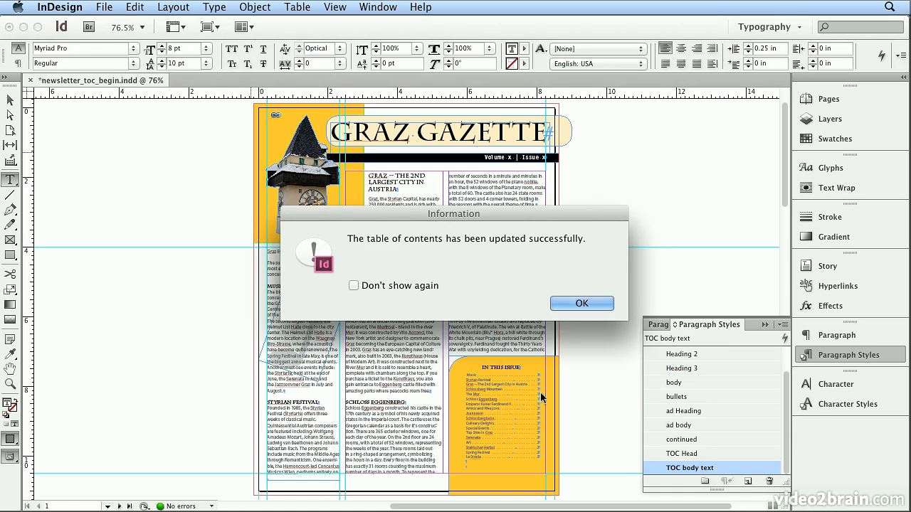
click(587, 304)
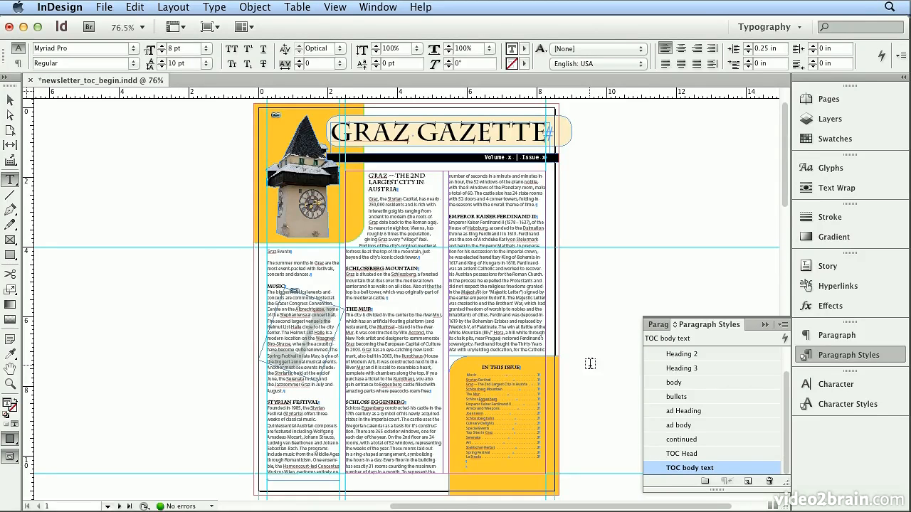
Examine the generated table of contents entries up close, including the double hyphen in the Graz title.
key(super+equal)
key(super+equal)
key(super+equal)
key(super+equal)
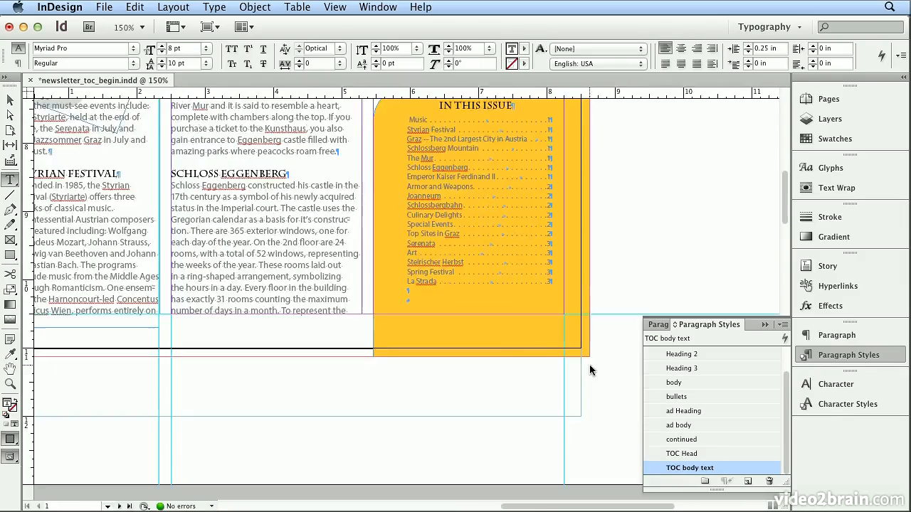
scroll(590, 364, up, 8)
scroll(590, 364, down, 4)
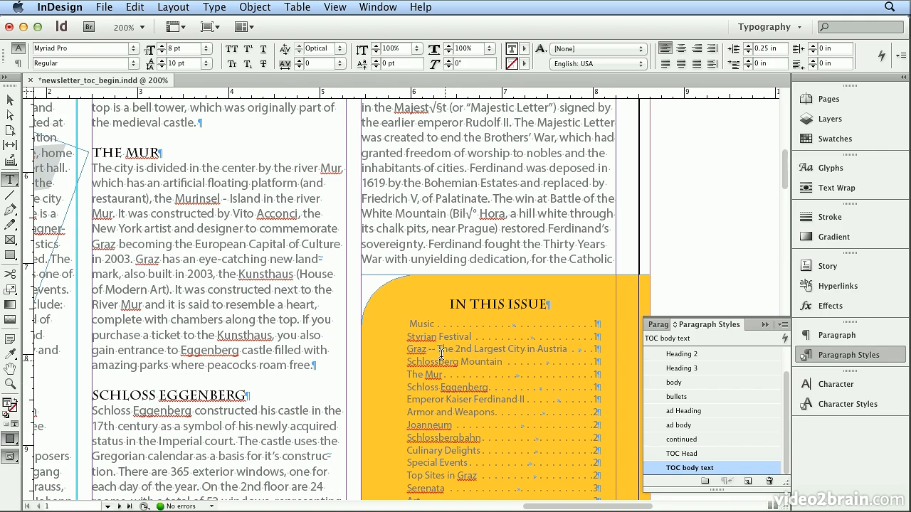
drag(437, 349, 428, 348)
Replace the double hyphen in the heading "Graz -- The 2nd Largest City in Austria" with an em dash.
drag(291, 166, 571, 404)
drag(522, 202, 508, 369)
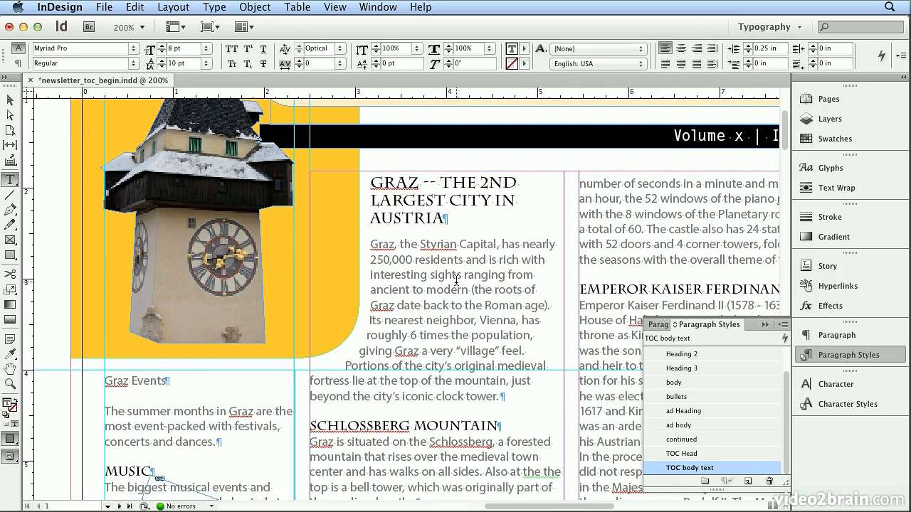
double_click(428, 183)
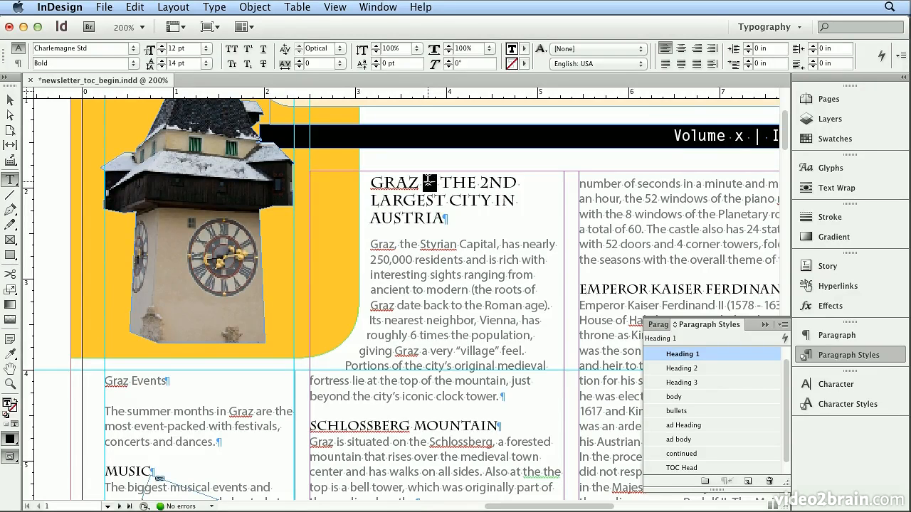
click(213, 8)
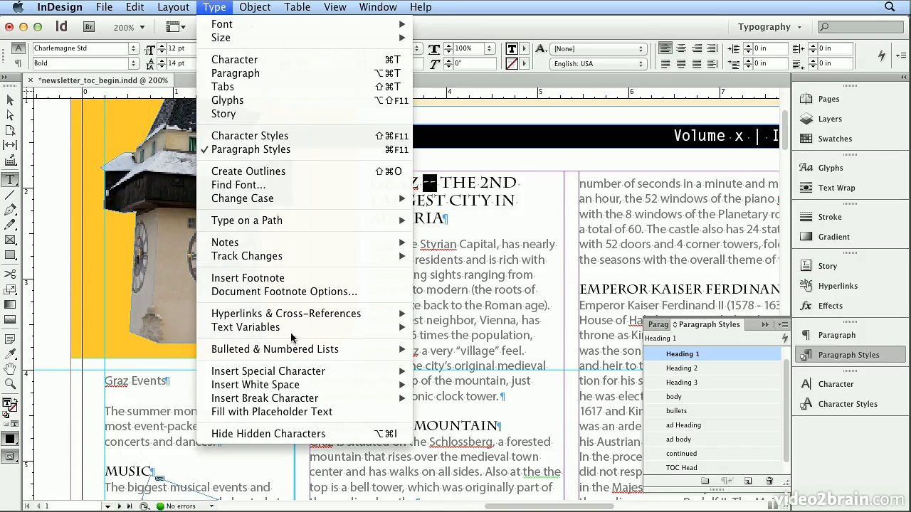
mouse_move(310, 375)
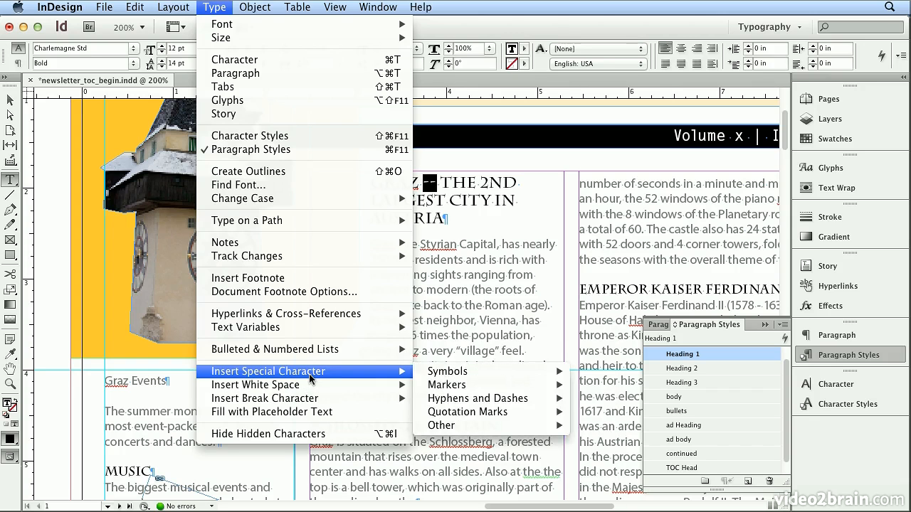
mouse_move(447, 403)
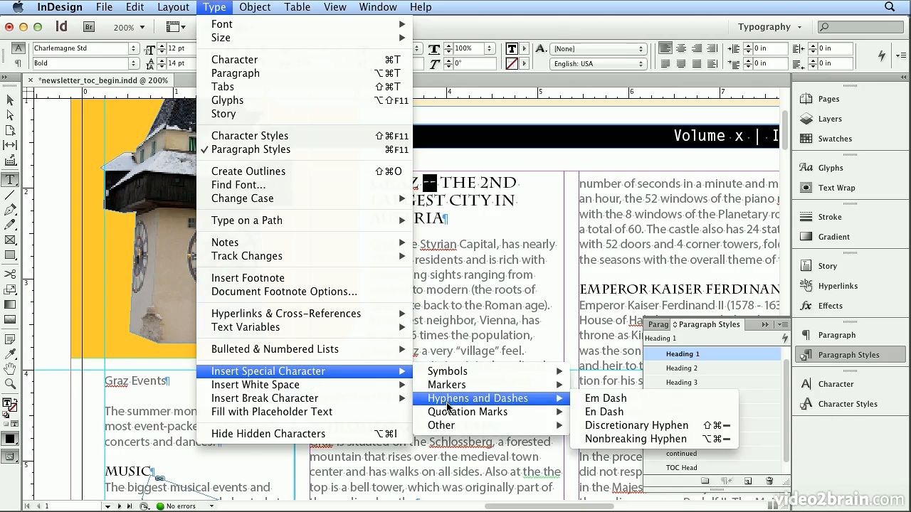
click(627, 402)
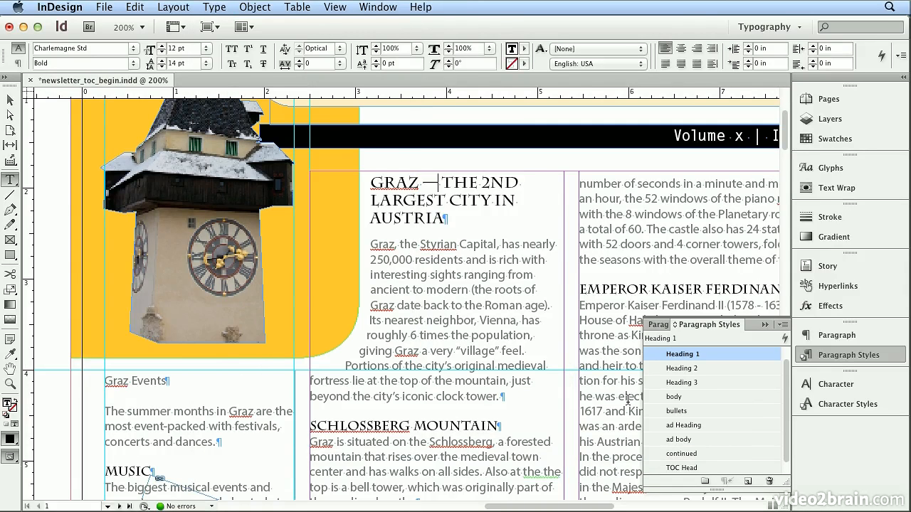
Apply the Heading 1 paragraph style to the "Graz Events" line below the clock tower.
click(126, 382)
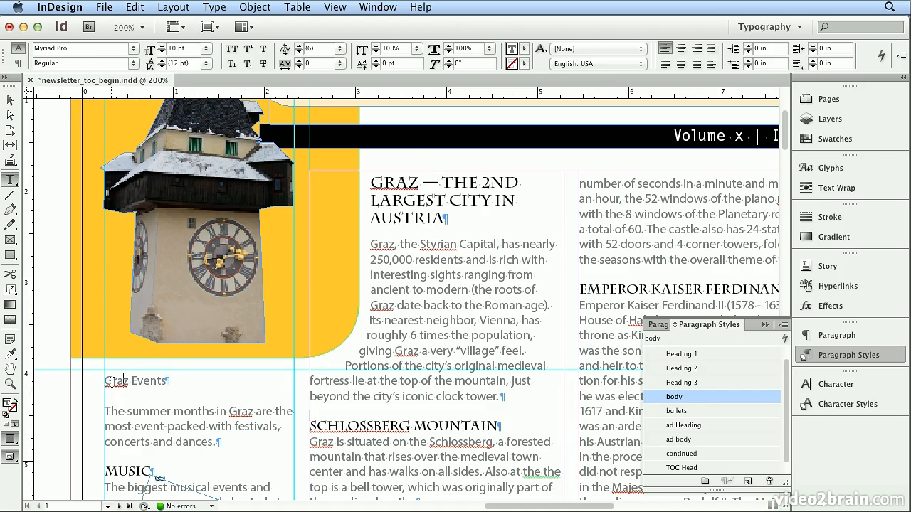
click(700, 361)
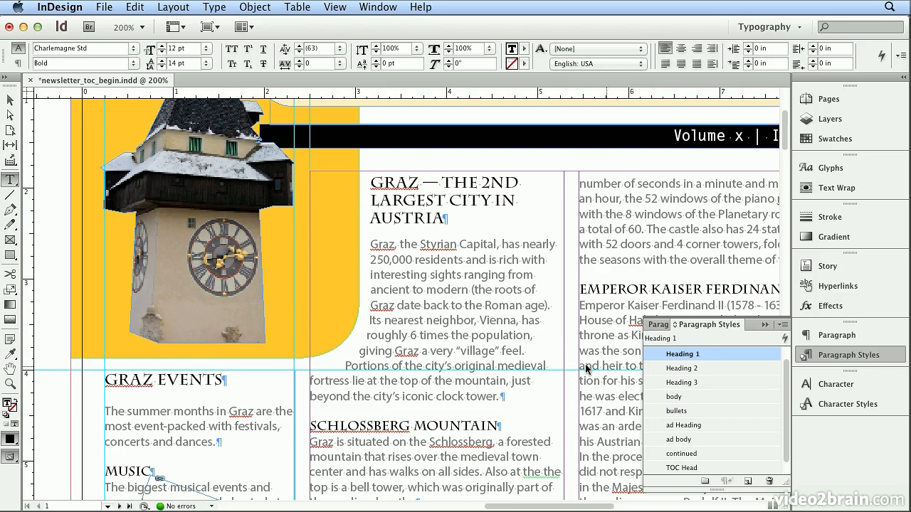
Update the "In this Issue" table of contents in the yellow frame and check its Graz entry.
scroll(585, 366, down, 5)
scroll(584, 365, down, 3)
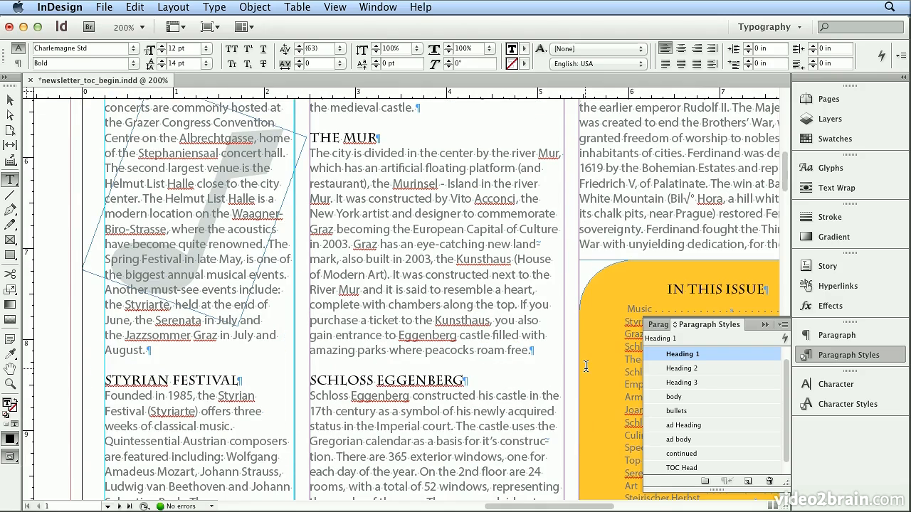
drag(610, 368, 296, 265)
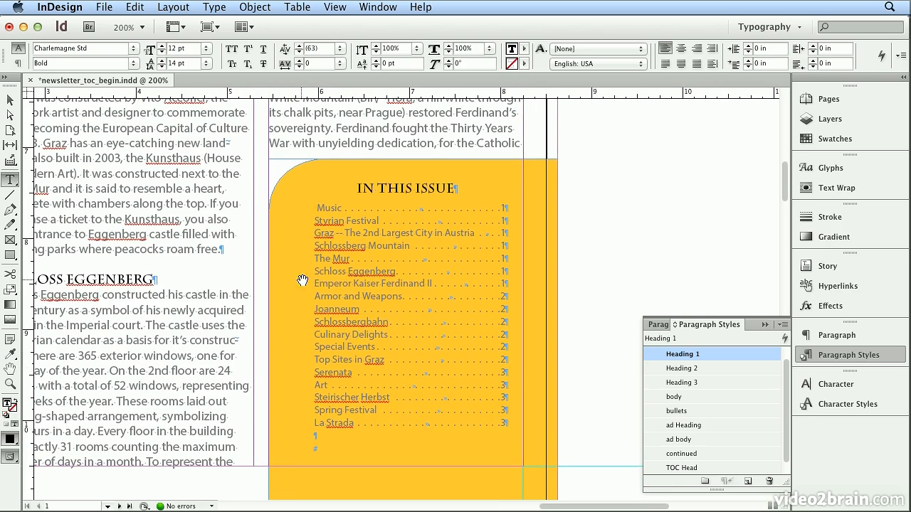
click(355, 237)
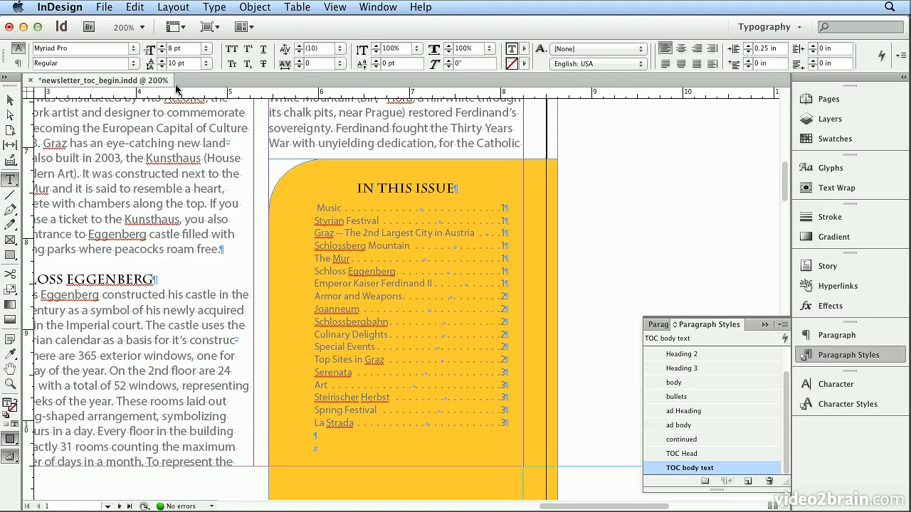
click(173, 7)
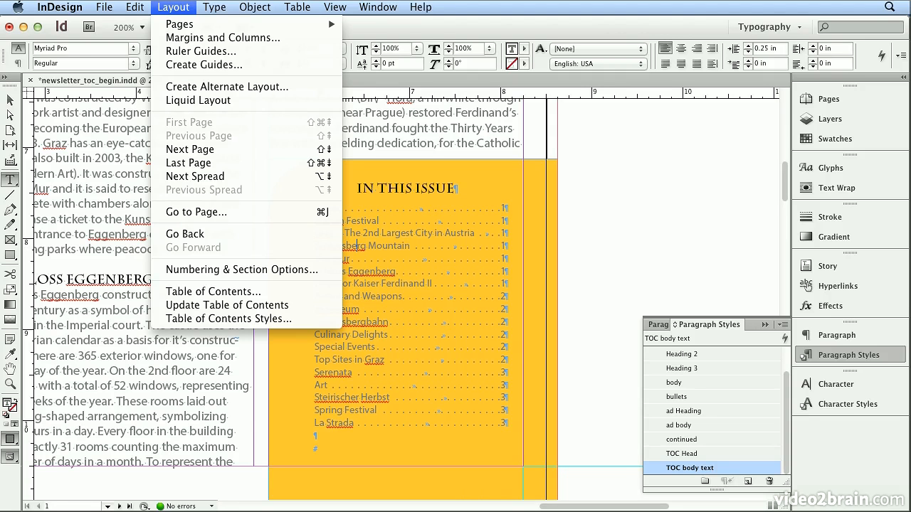
click(271, 307)
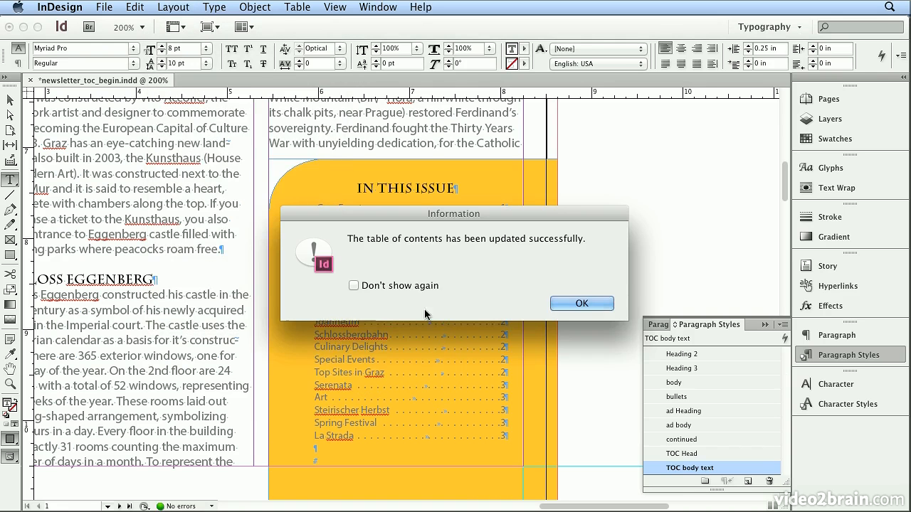
click(603, 304)
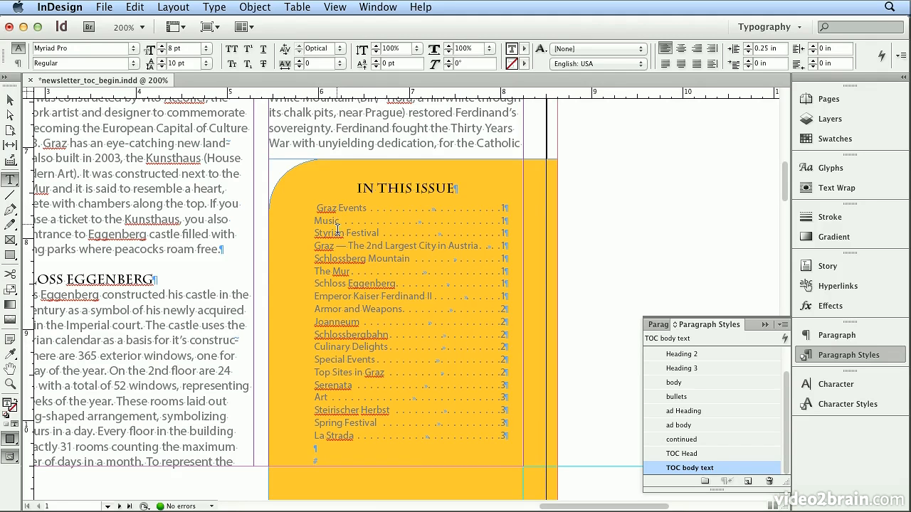
drag(337, 246, 352, 245)
click(366, 246)
Place the text file austrian_beer_guide.txt in the empty text frame on page 4.
click(335, 7)
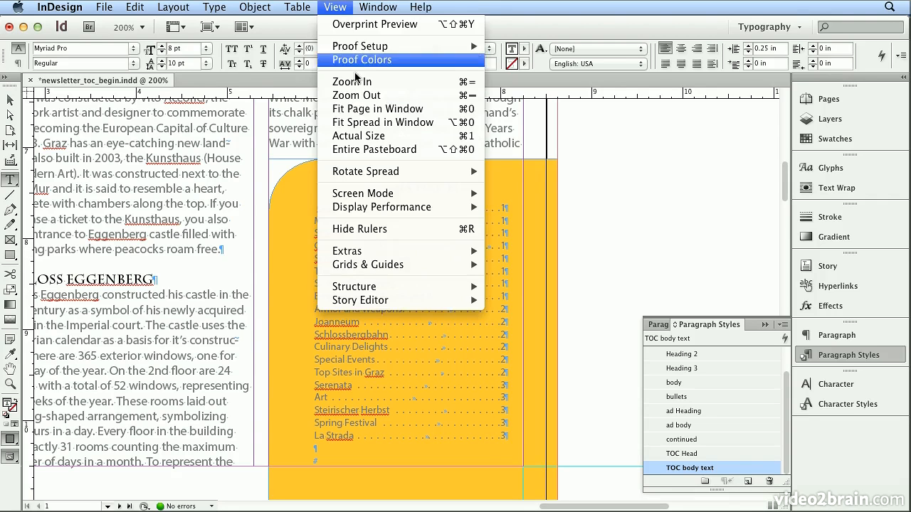
click(361, 113)
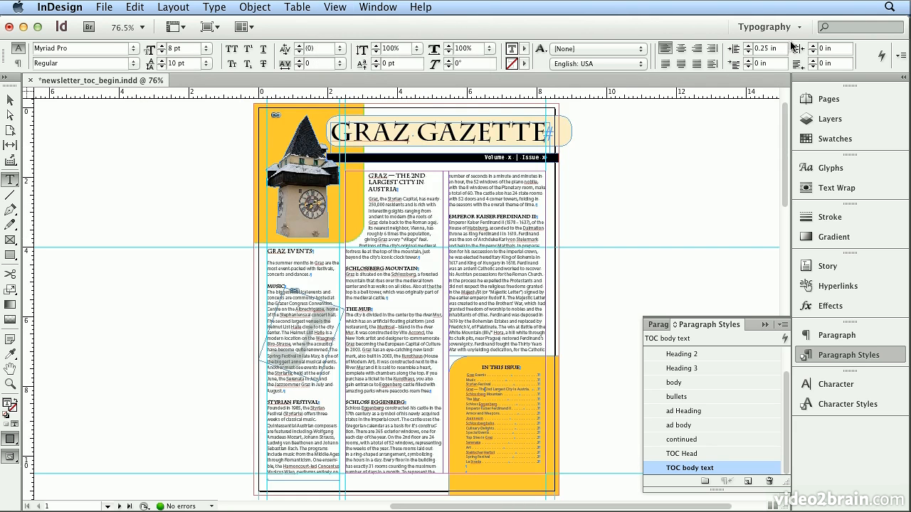
click(825, 99)
double_click(713, 252)
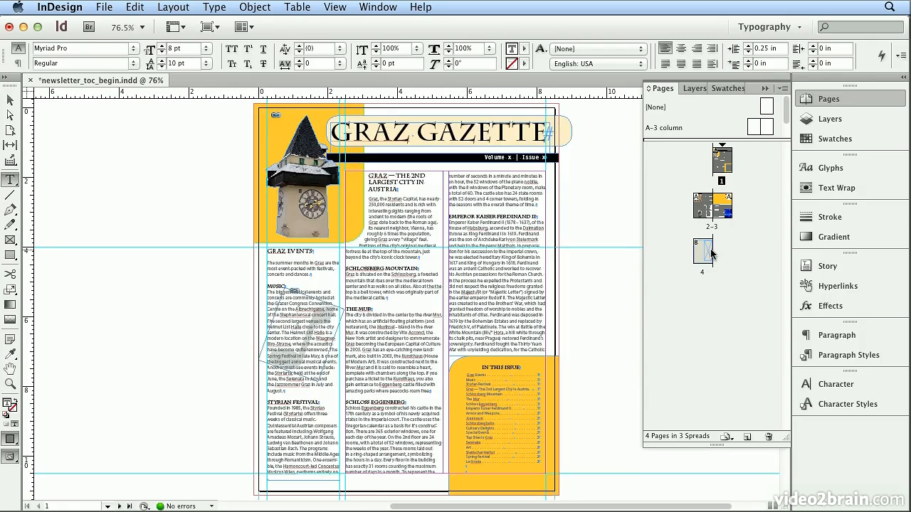
click(297, 140)
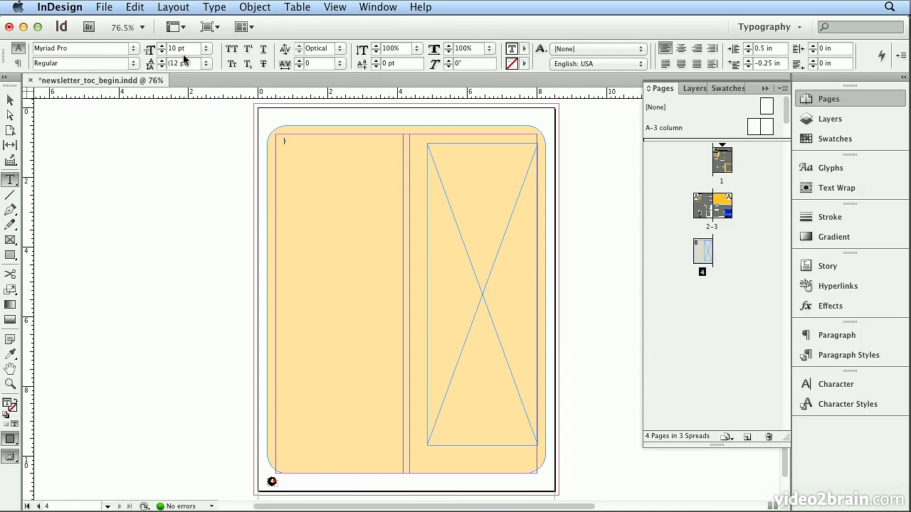
click(104, 7)
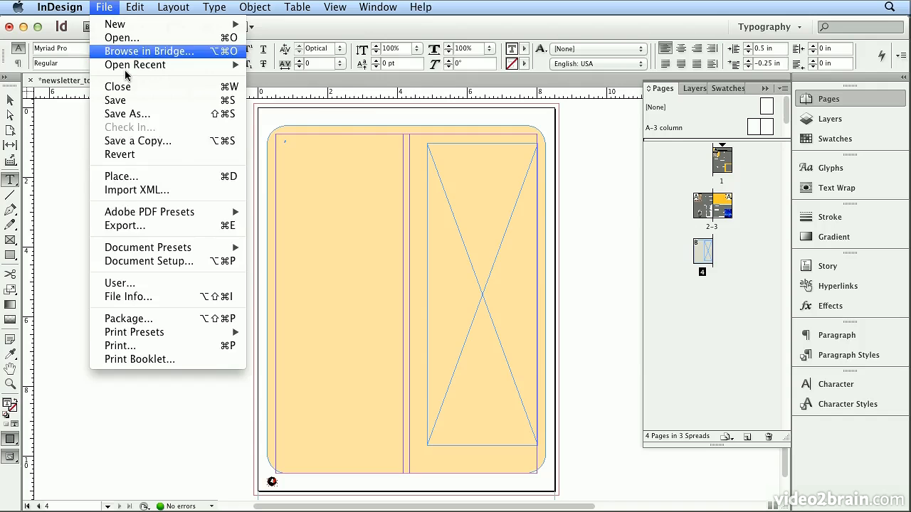
click(169, 175)
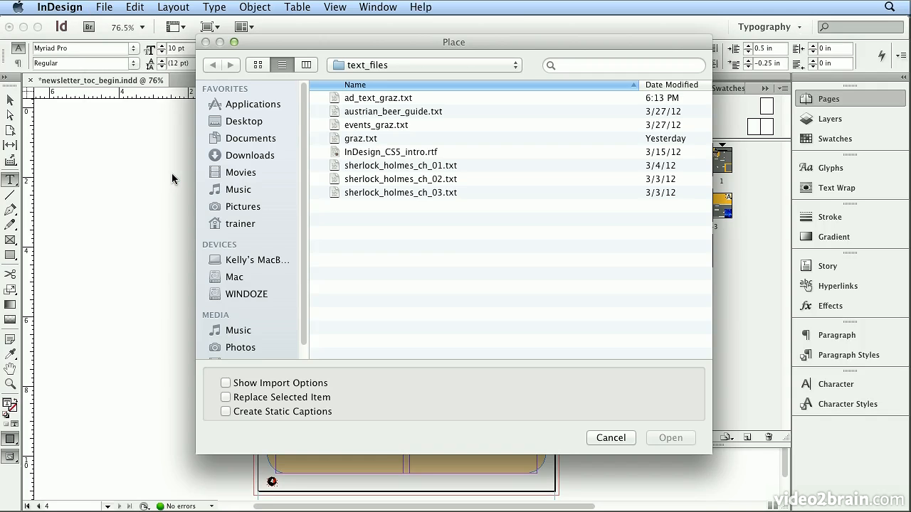
click(374, 114)
double_click(374, 113)
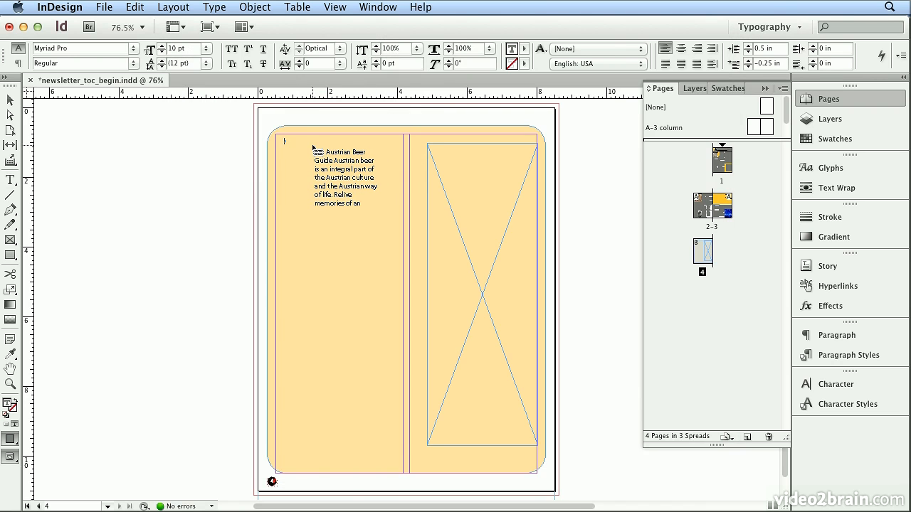
click(290, 144)
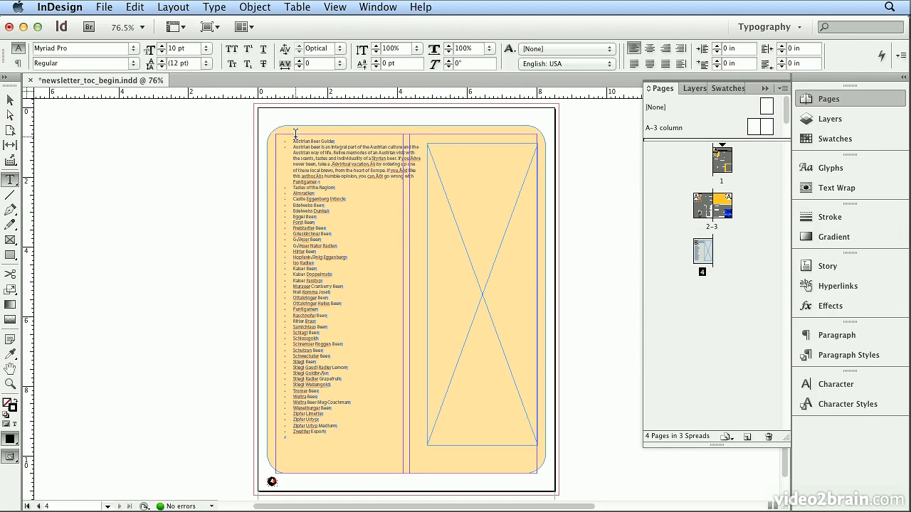
Apply the Heading 1 paragraph style to the "Austrian Beer Guide" line and the body style to the paragraph below it.
click(338, 141)
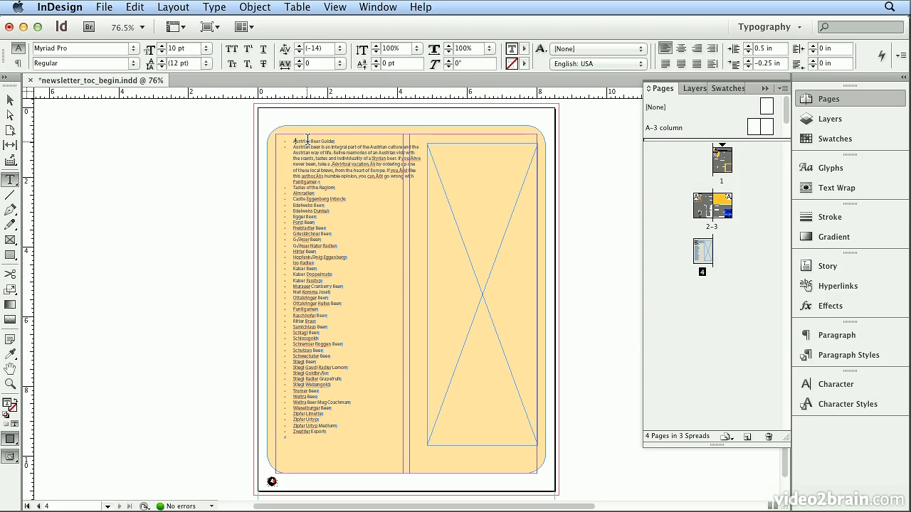
click(832, 355)
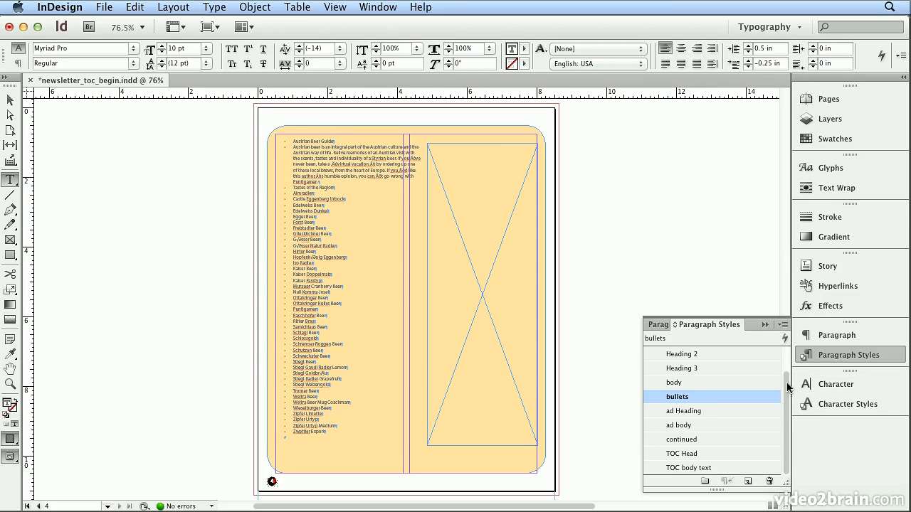
scroll(790, 387, up, 2)
click(716, 367)
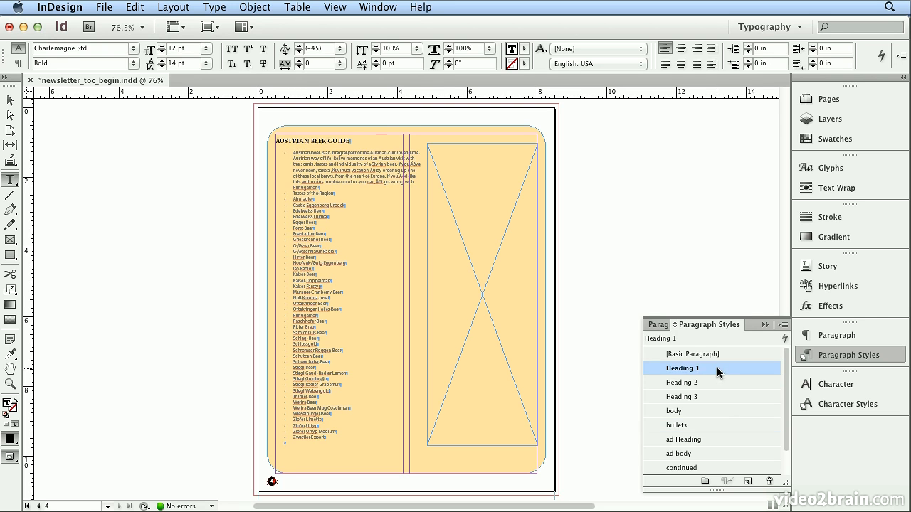
click(306, 158)
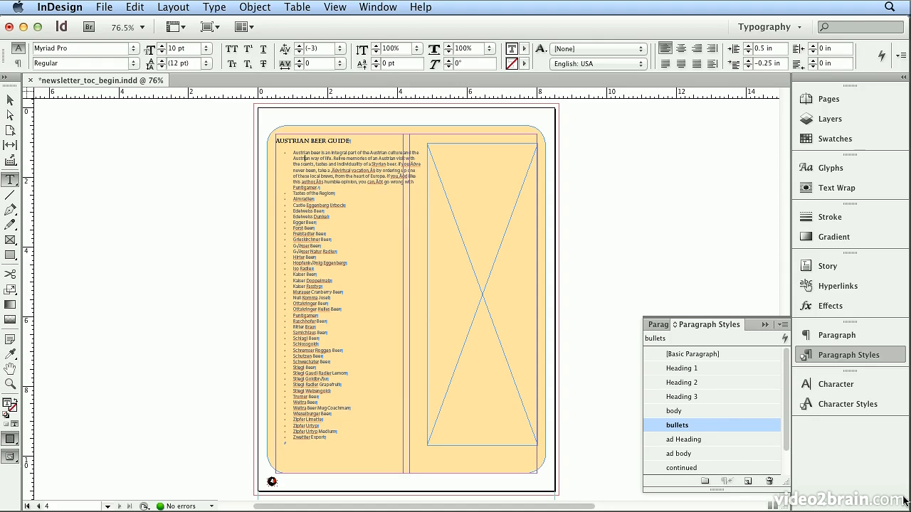
click(710, 414)
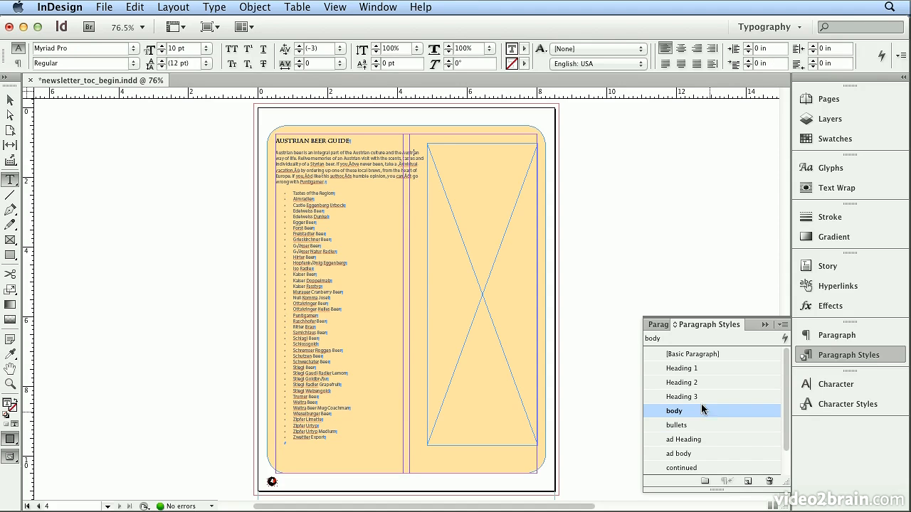
Place the image beer.psd from the Chapter_02 images folder in the empty graphics frame on page 4.
click(9, 102)
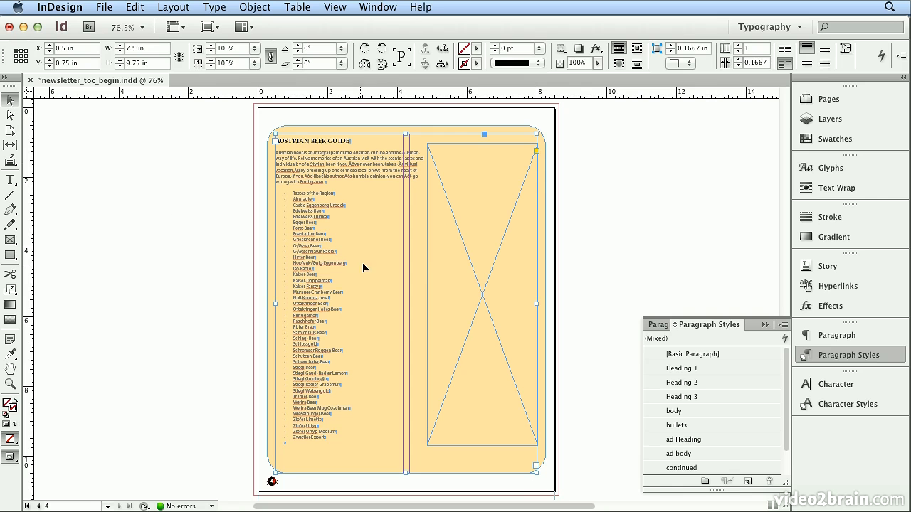
click(592, 209)
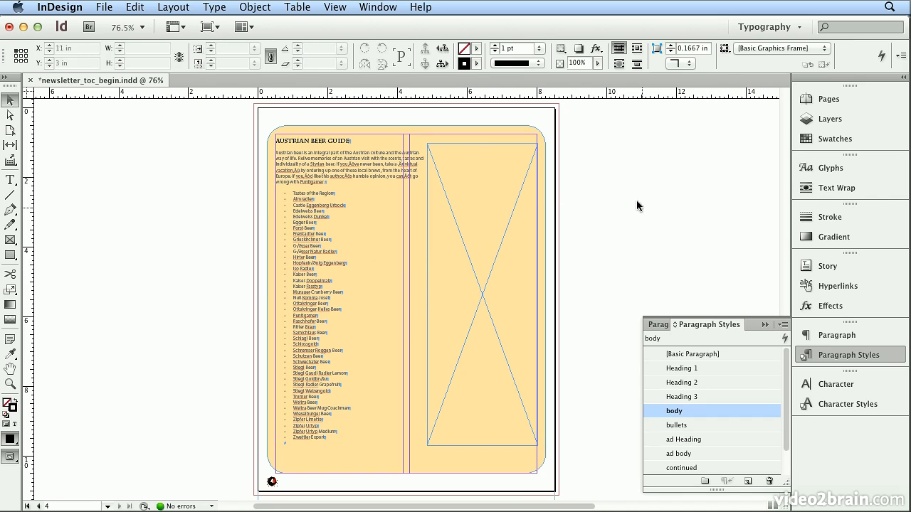
click(525, 193)
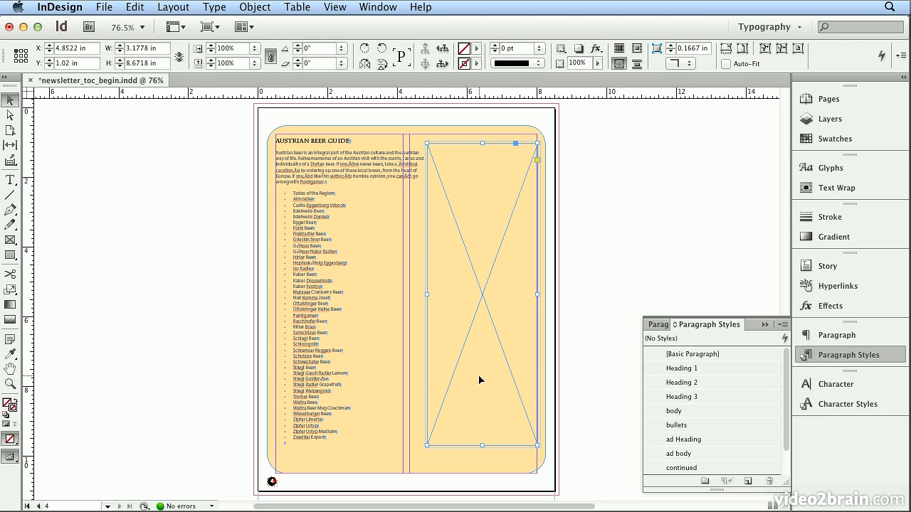
click(104, 7)
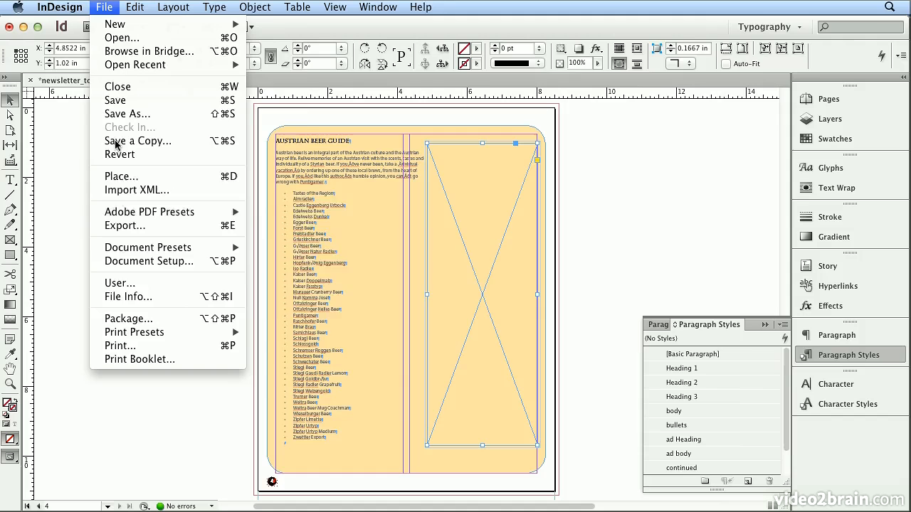
click(121, 176)
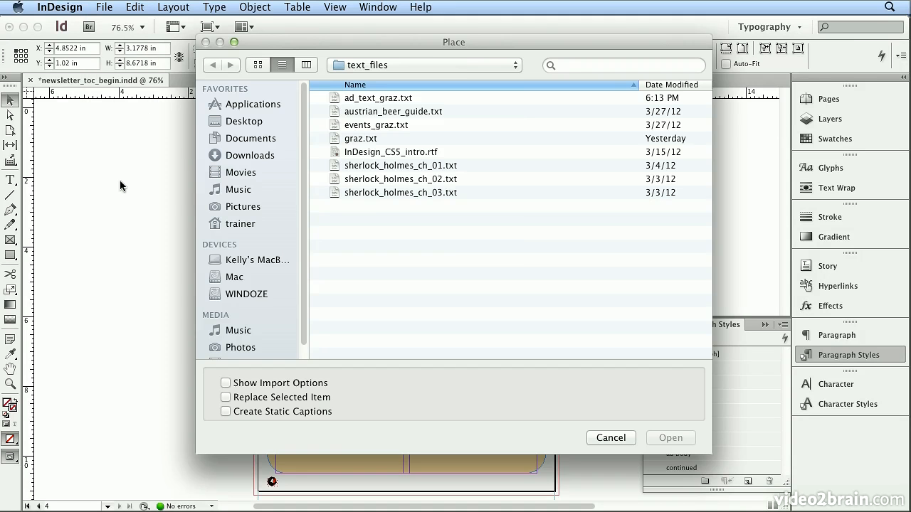
click(462, 67)
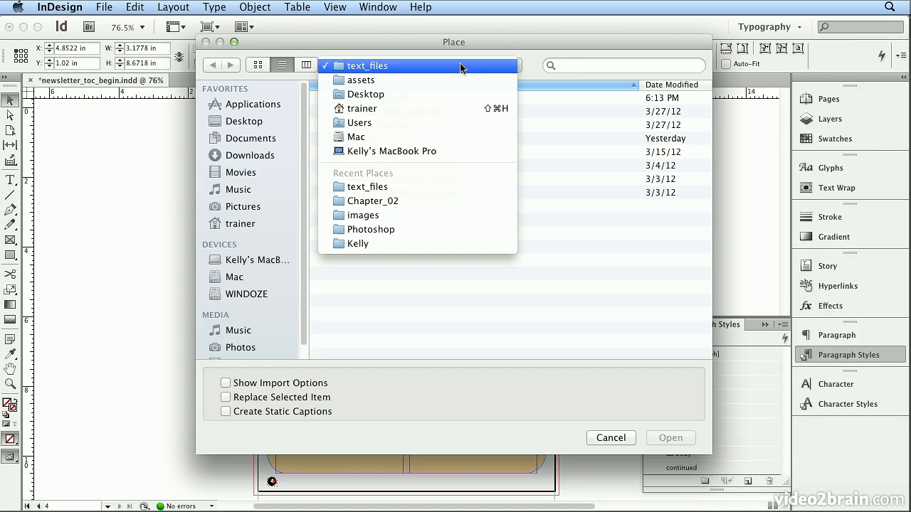
click(462, 79)
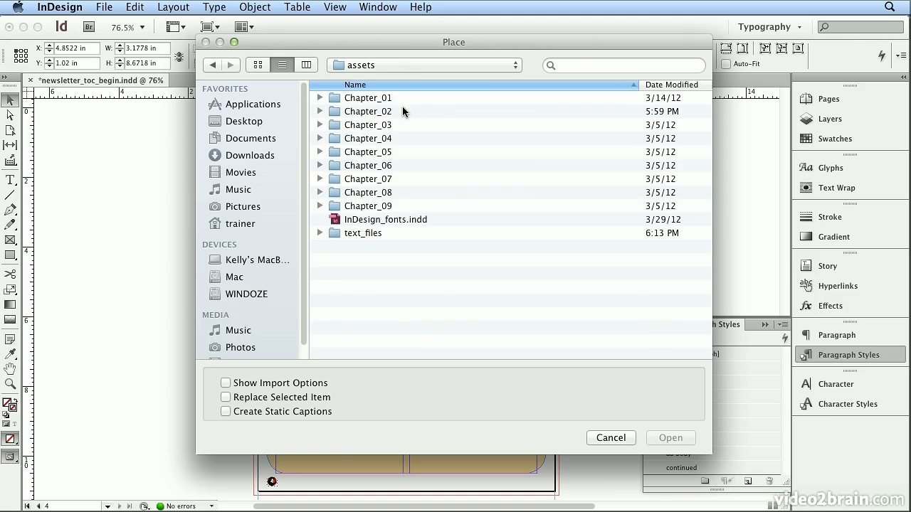
double_click(402, 111)
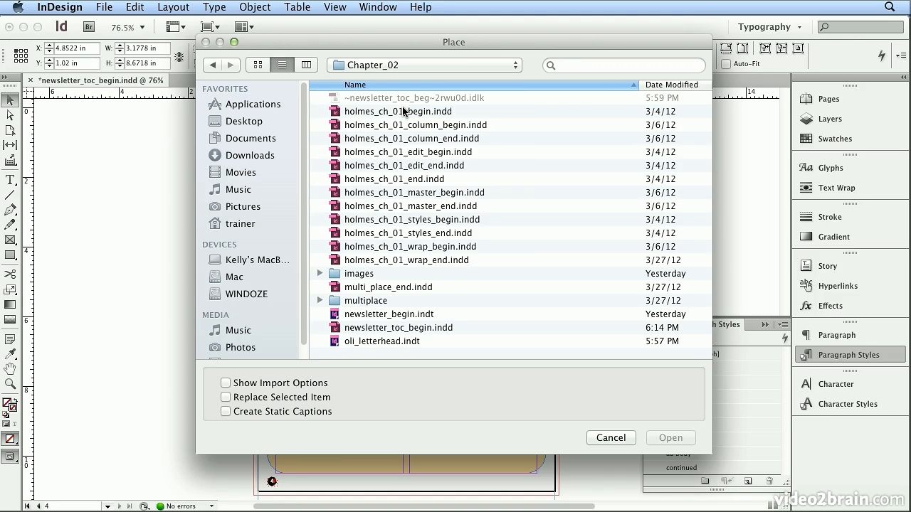
double_click(388, 277)
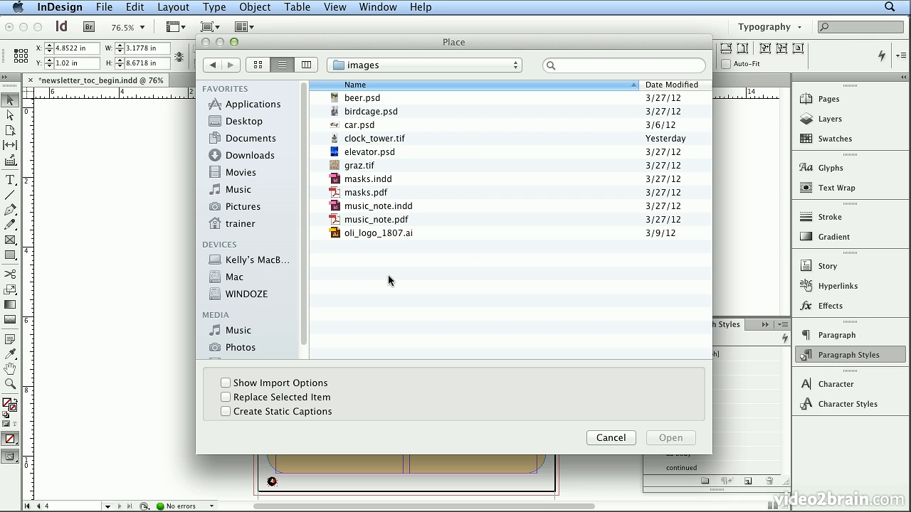
double_click(369, 99)
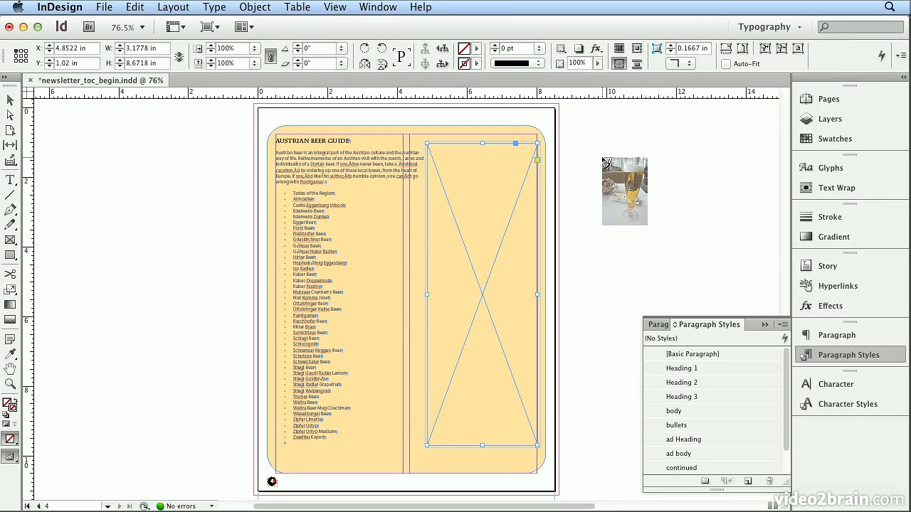
key(Escape)
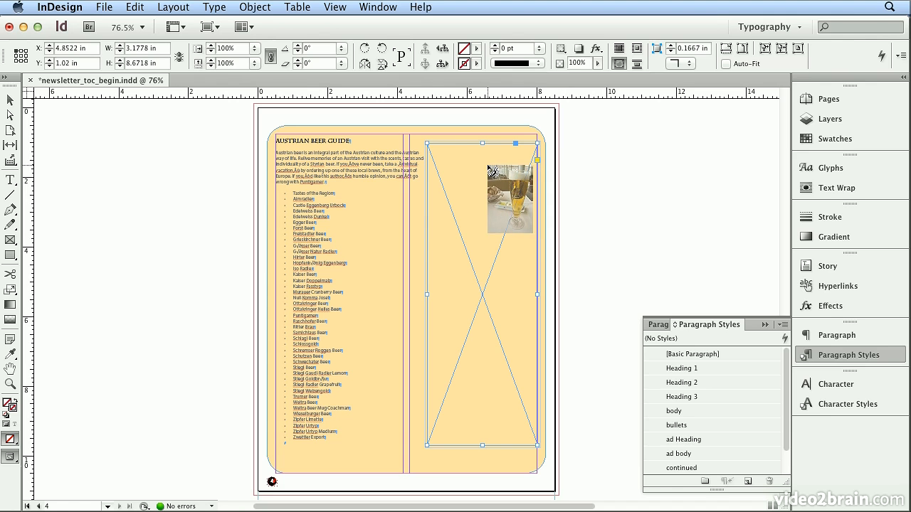
click(489, 170)
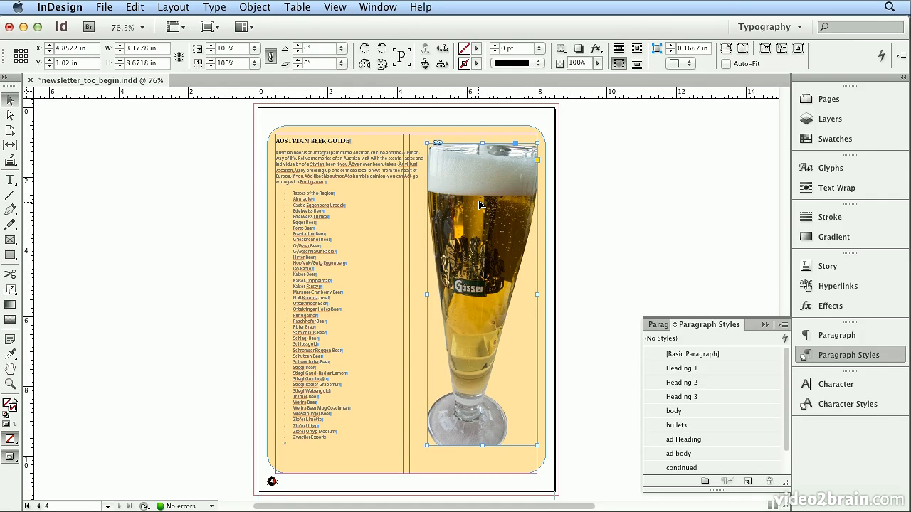
Fit the graphics frame to the beer glass image.
click(239, 8)
mouse_move(306, 236)
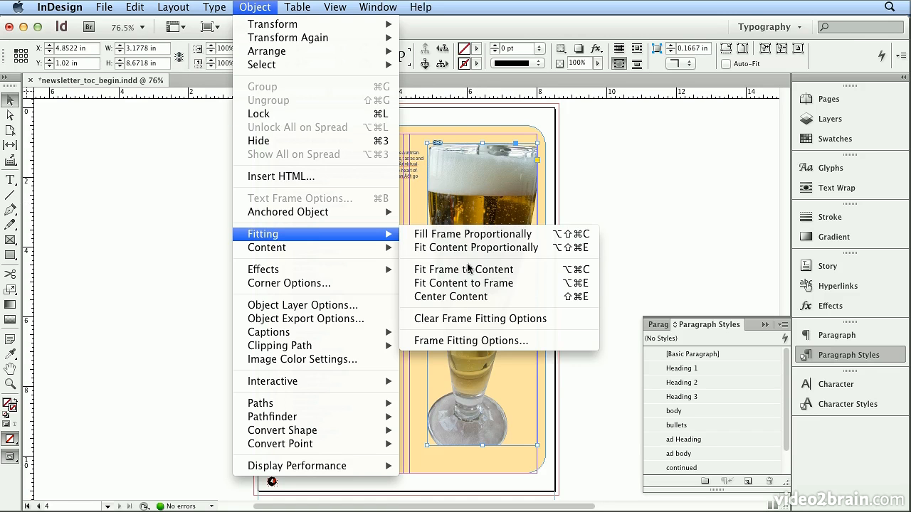
click(486, 277)
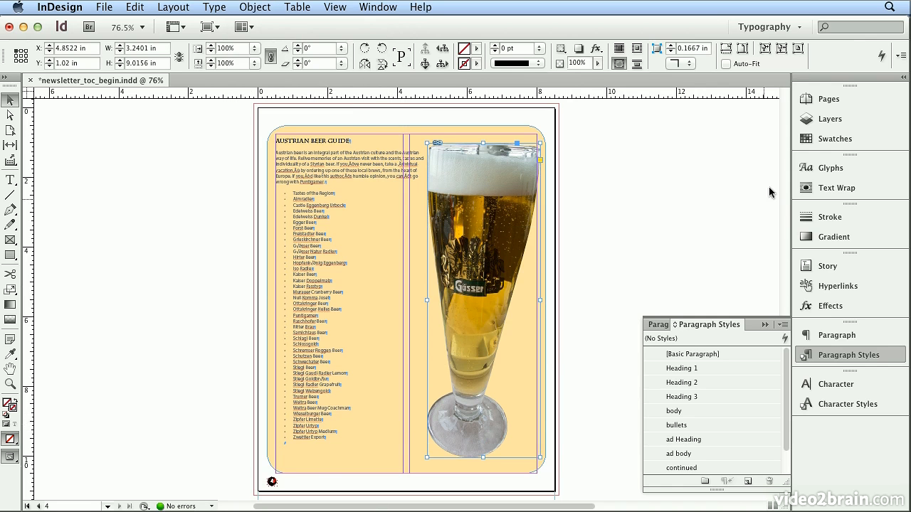
Update the "In this Issue" table of contents on page 1 to include the newly added article.
click(825, 106)
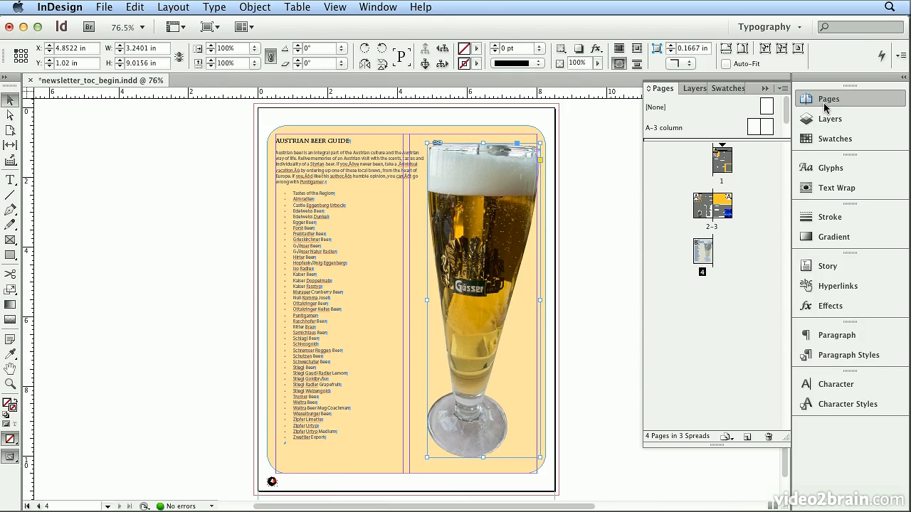
double_click(730, 165)
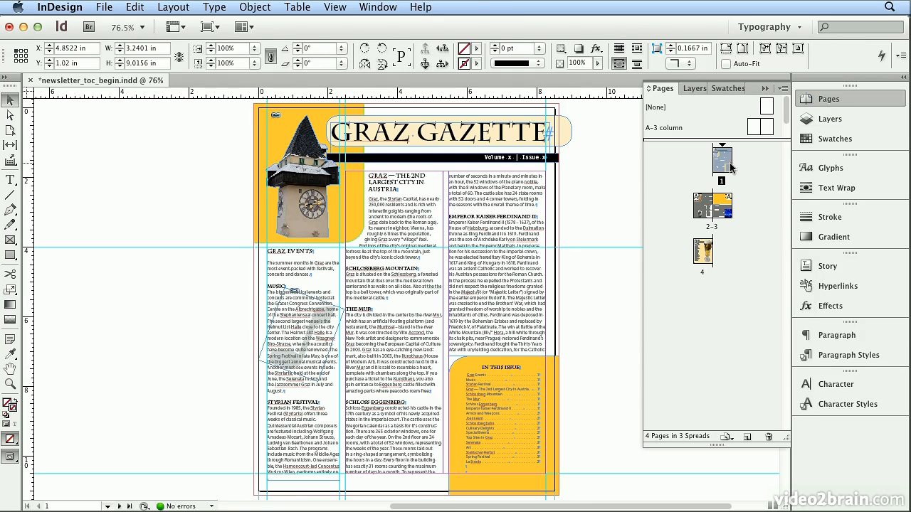
double_click(502, 433)
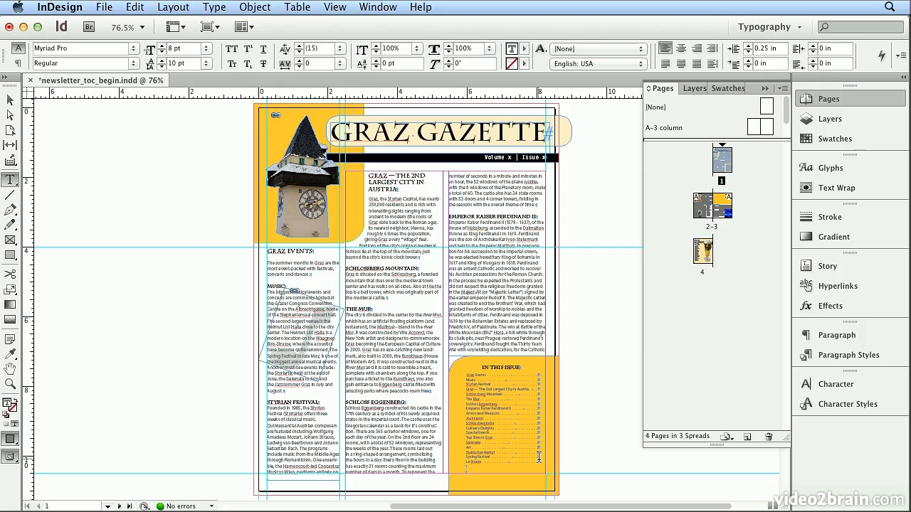
click(173, 7)
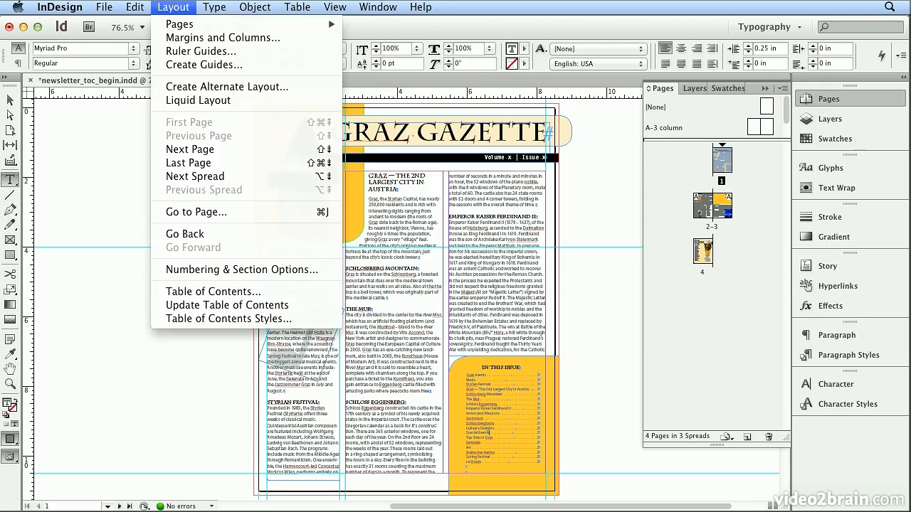
click(202, 305)
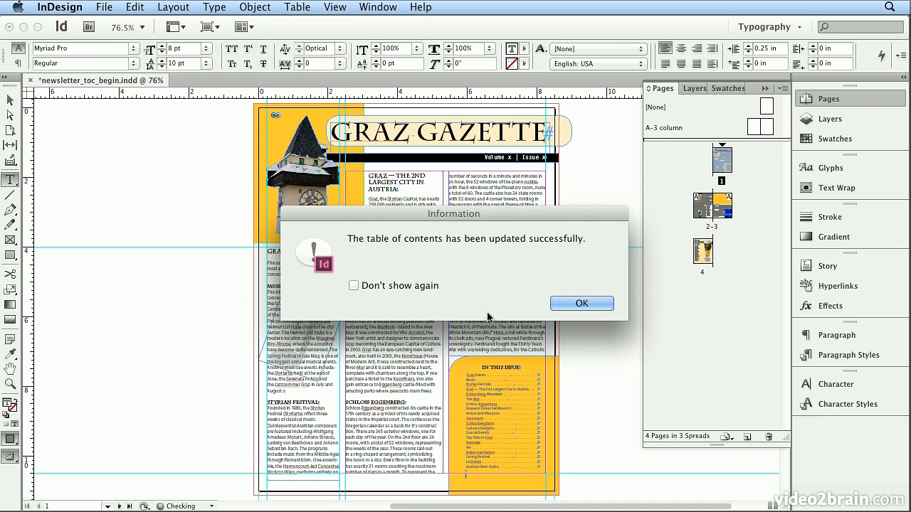
click(582, 303)
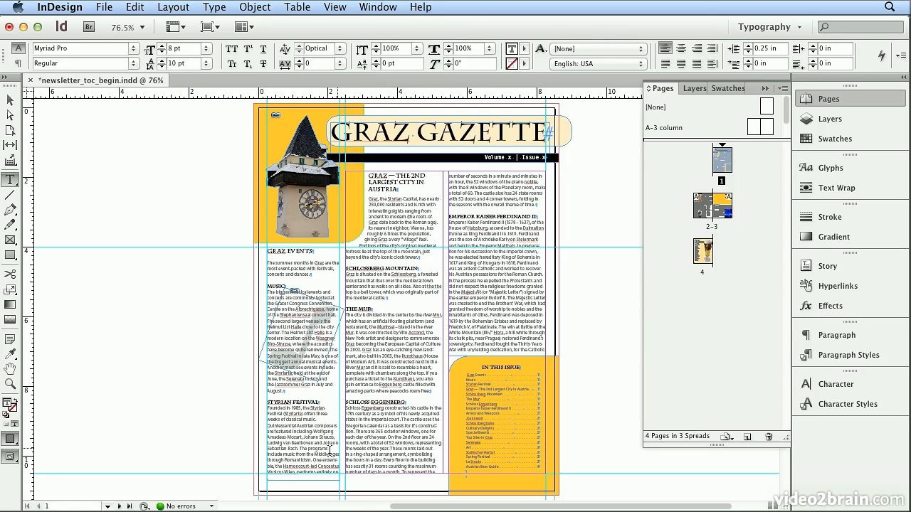
Place the text cursor in the small empty frame below the Styrian Festival column on page 1.
click(276, 477)
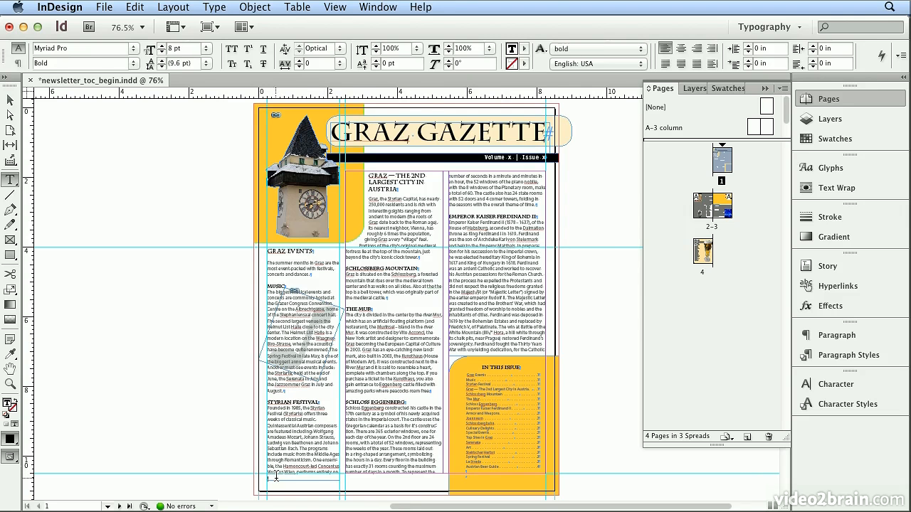
key(super+2)
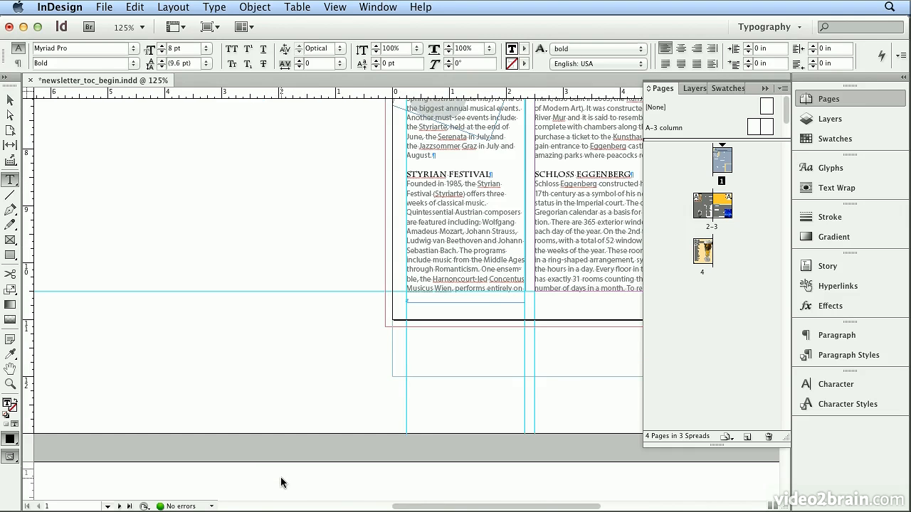
key(super+equal)
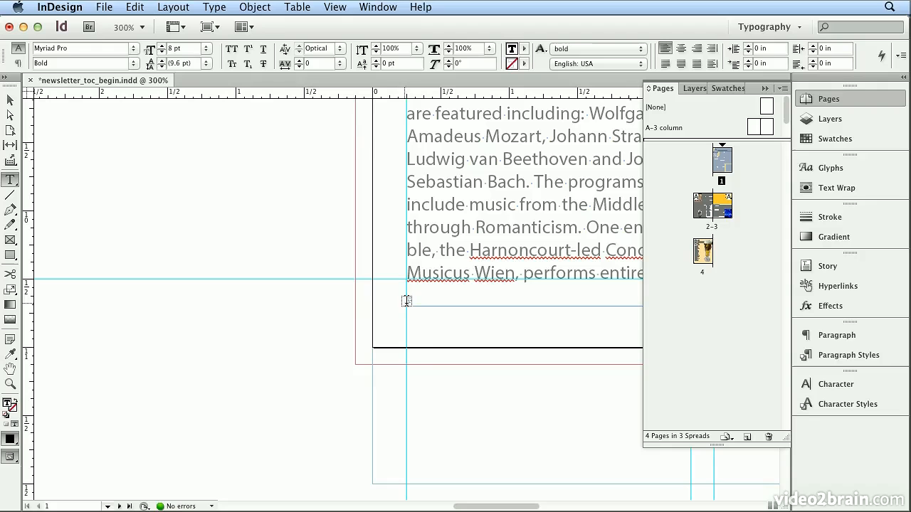
key(super+shift+equal)
Turn the display of hidden characters off and back on.
click(214, 8)
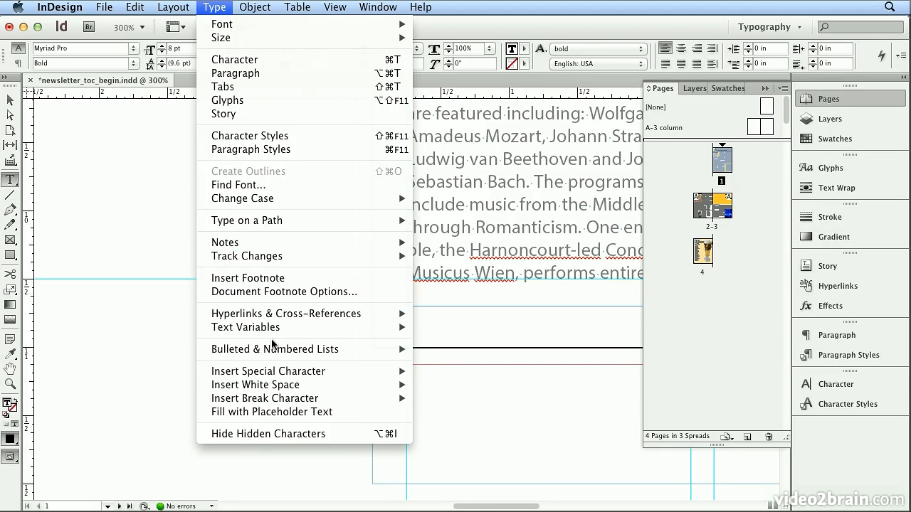
click(272, 435)
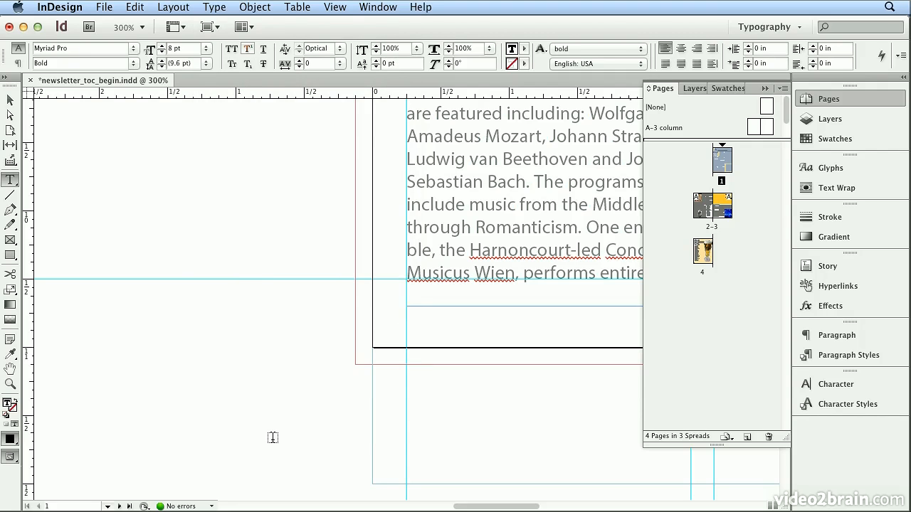
click(207, 7)
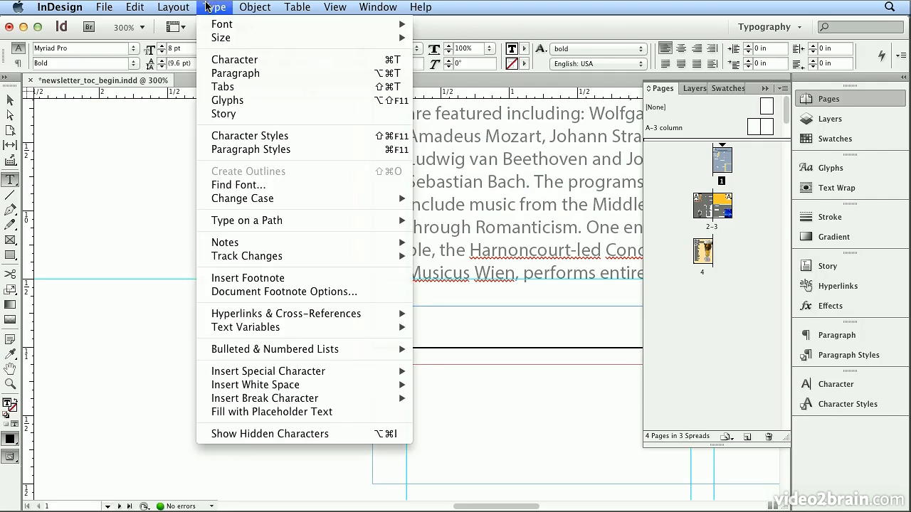
click(246, 435)
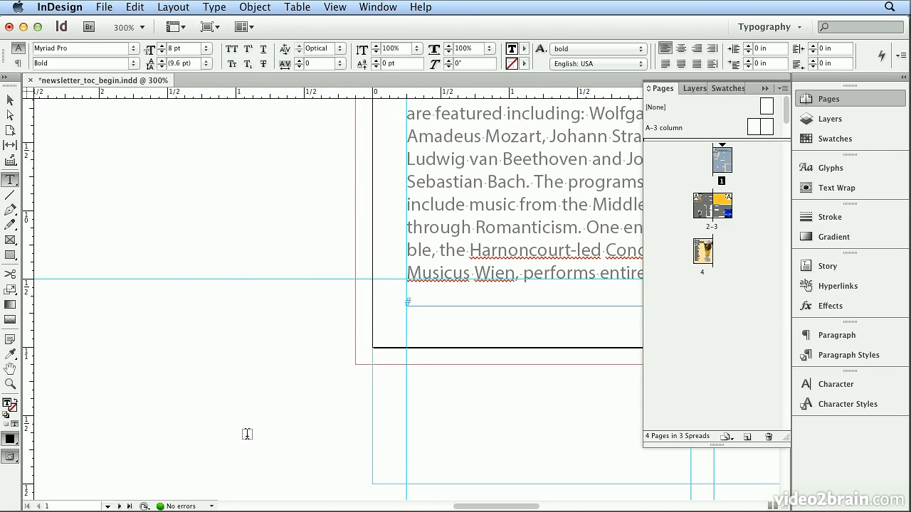
click(211, 7)
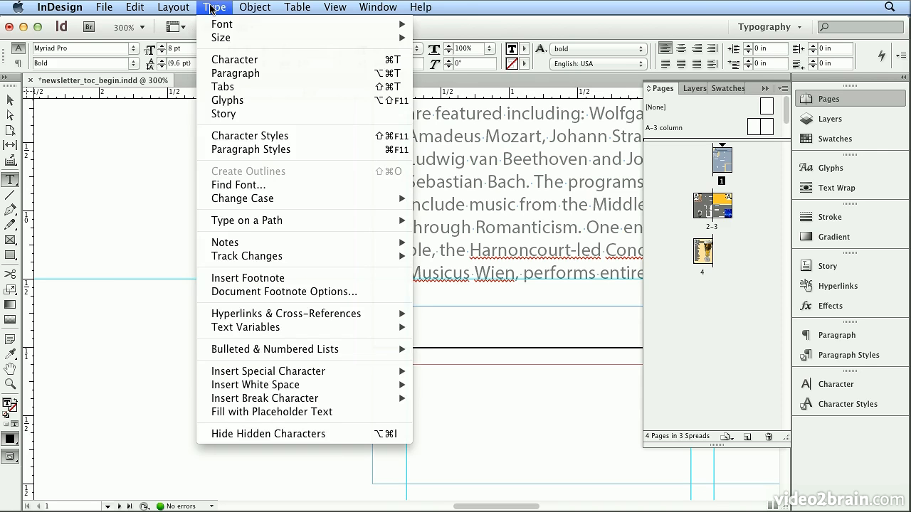
click(211, 8)
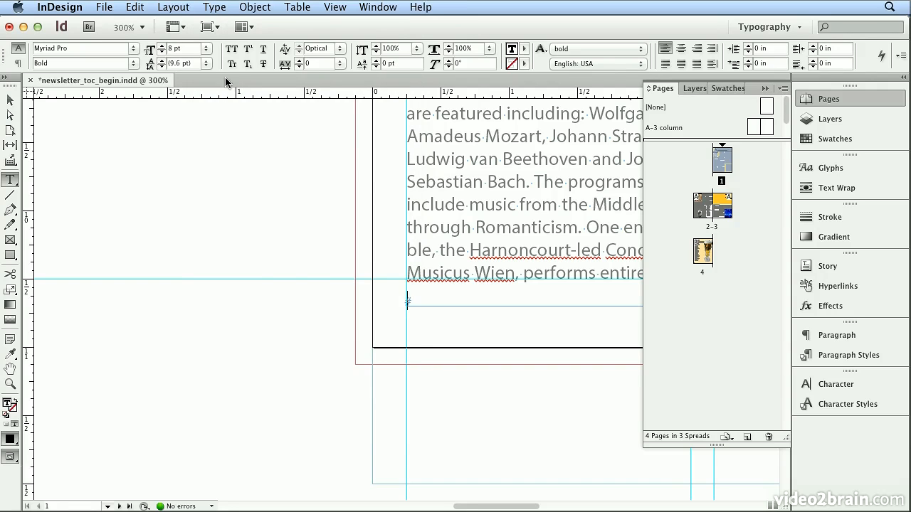
Enter "continued on" followed by a Next Page Number marker in the small frame below the Styrian Festival column.
text(continued on)
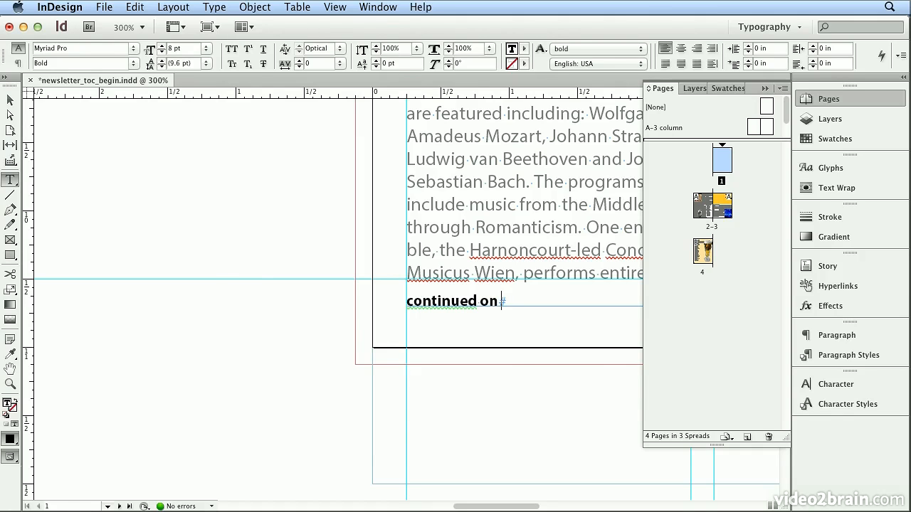
click(214, 7)
mouse_move(317, 377)
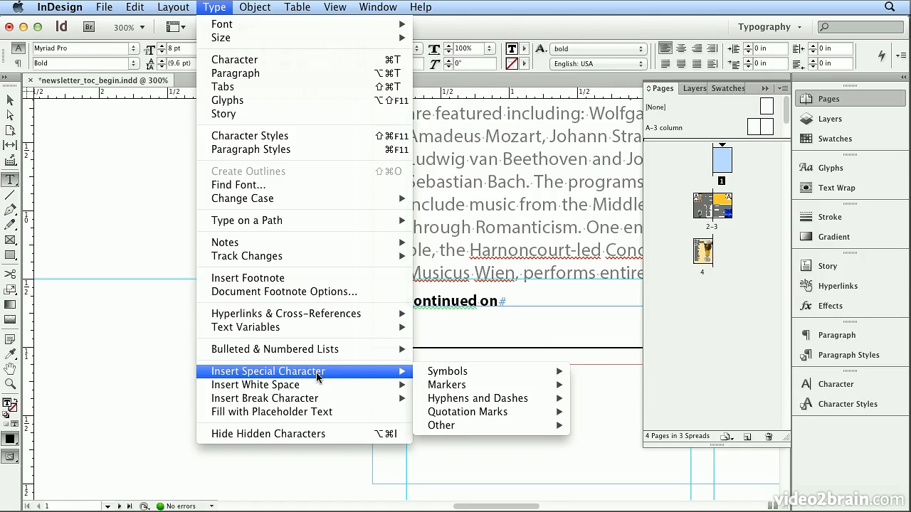
mouse_move(455, 387)
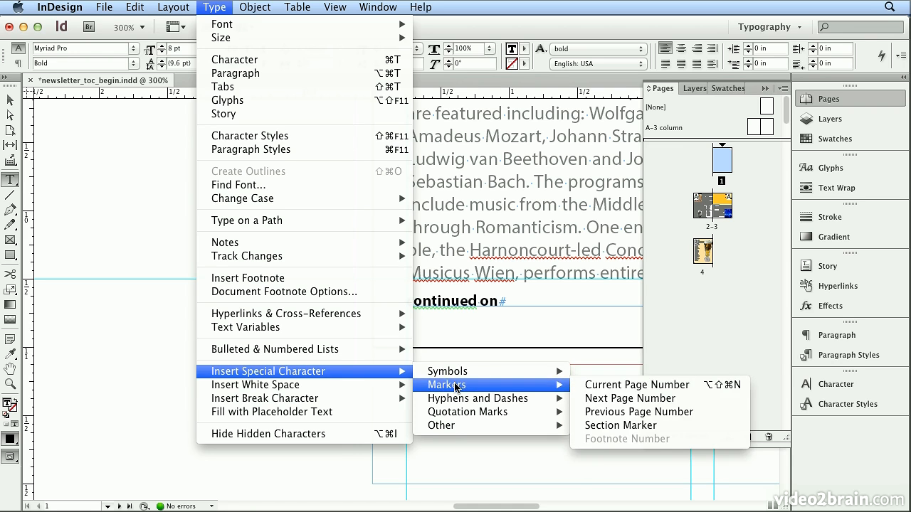
click(593, 399)
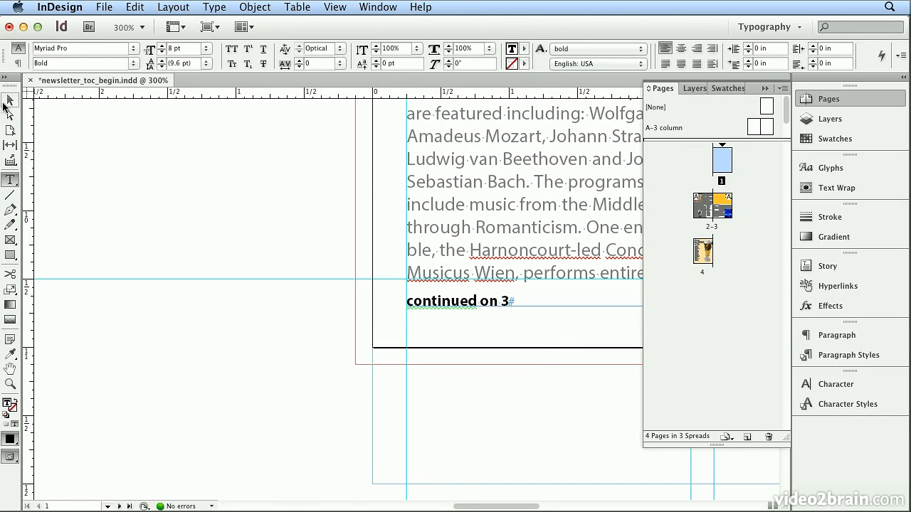
Move the "continued on" frame down to Y 10.55 in, away from the story frame, and back up to Y 10.5 in.
click(3, 104)
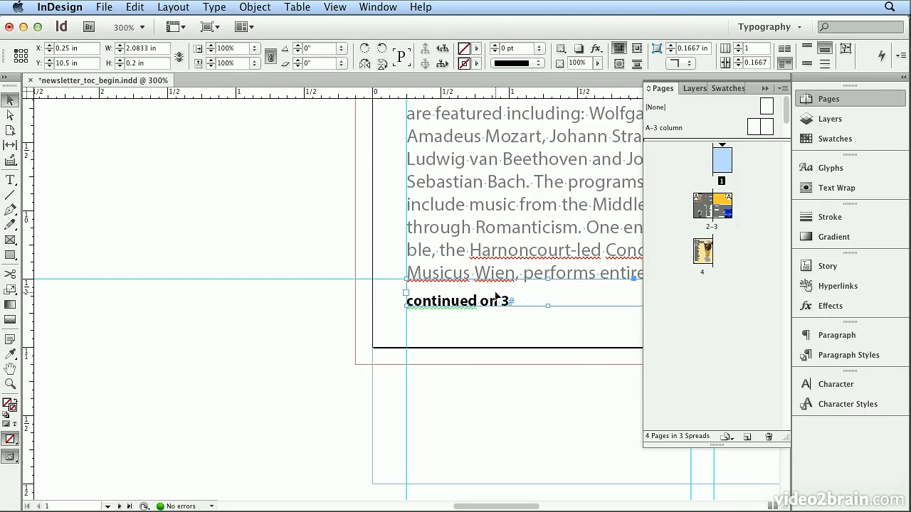
drag(496, 302, 497, 309)
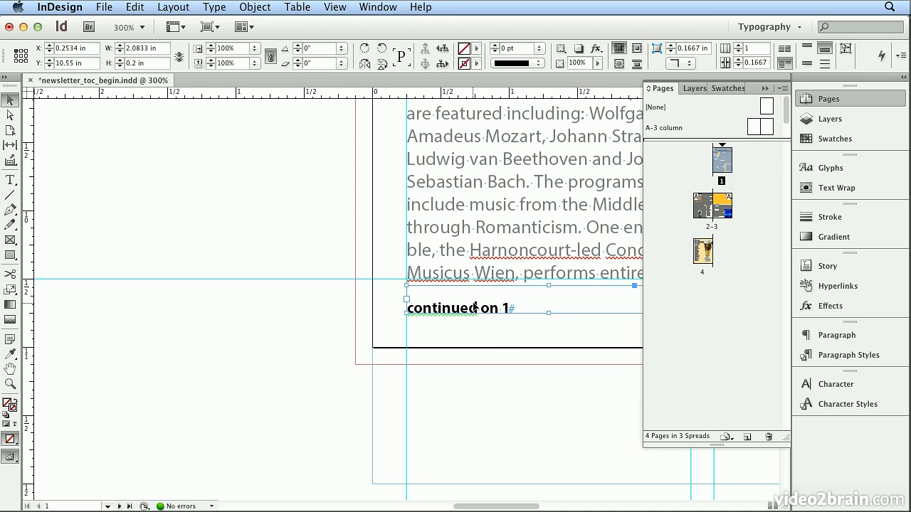
drag(474, 309, 473, 303)
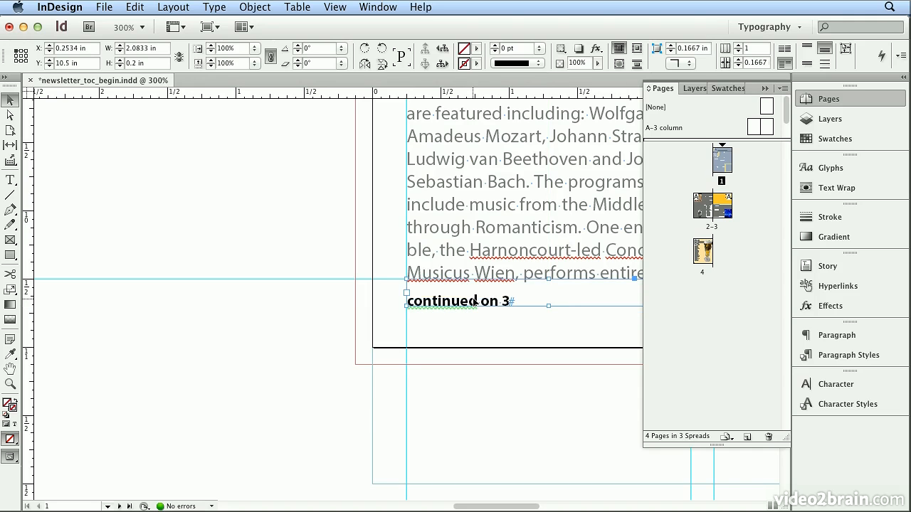
Show the text threads of the Graz Events story and follow its thread from page 1 to its continuation frame on page 3.
click(548, 253)
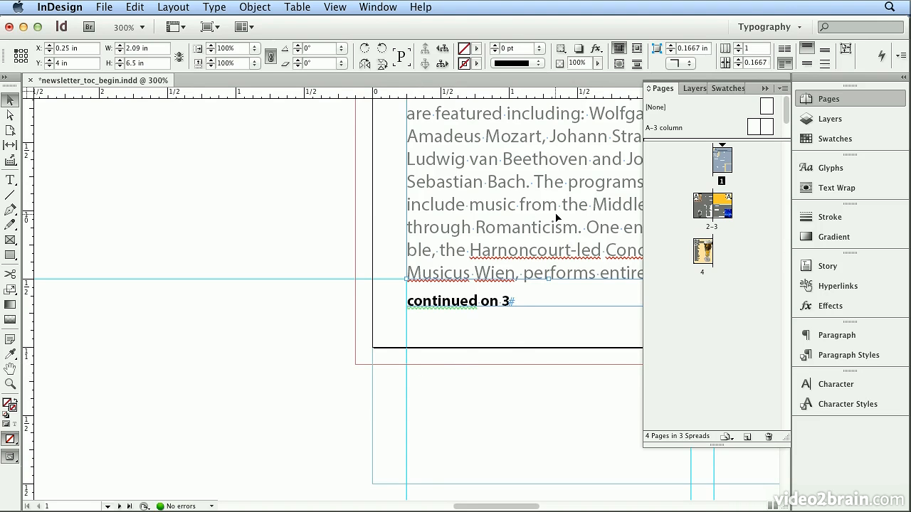
click(331, 7)
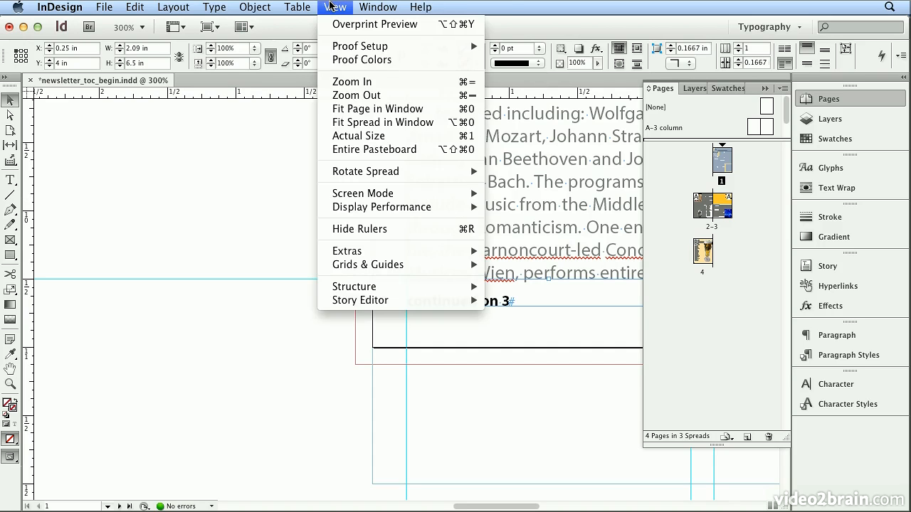
click(348, 110)
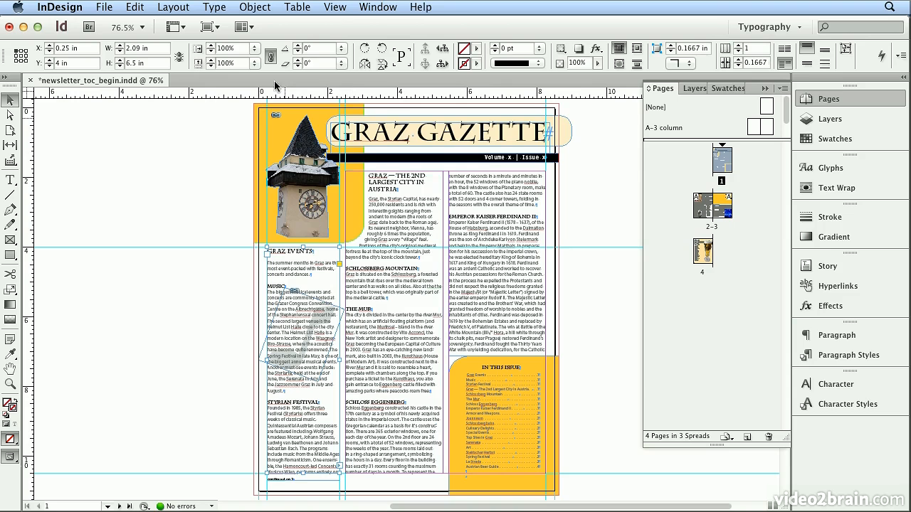
click(334, 7)
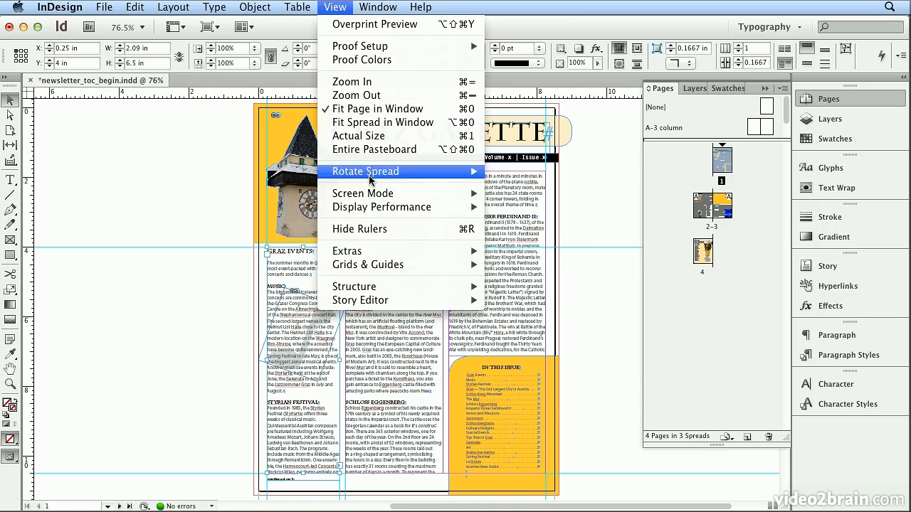
mouse_move(371, 251)
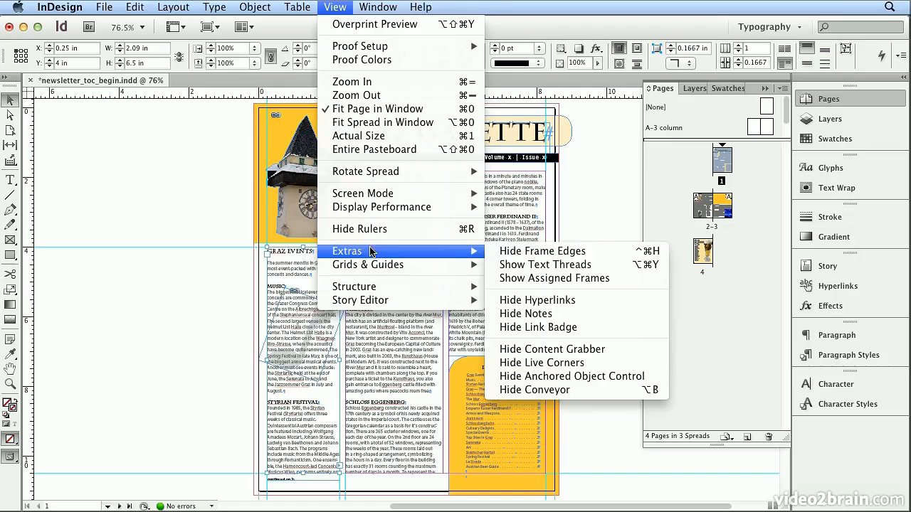
click(510, 265)
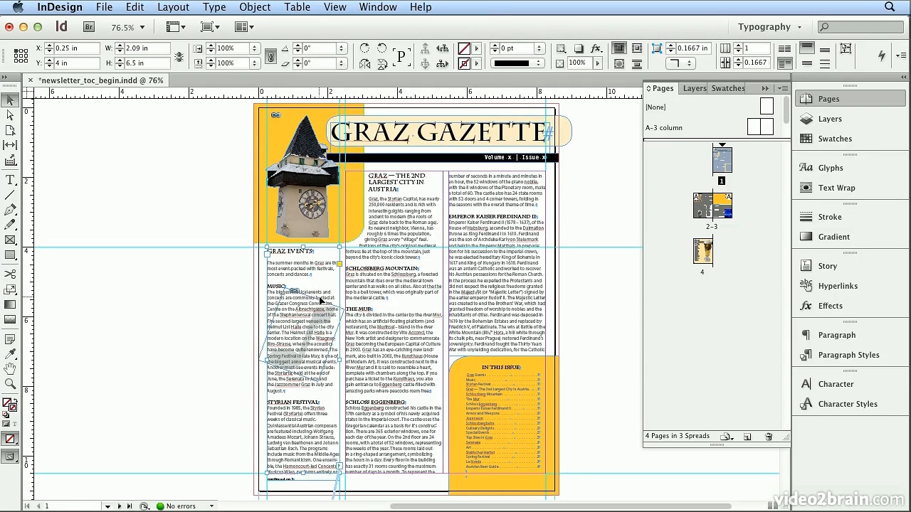
scroll(321, 302, down, 5)
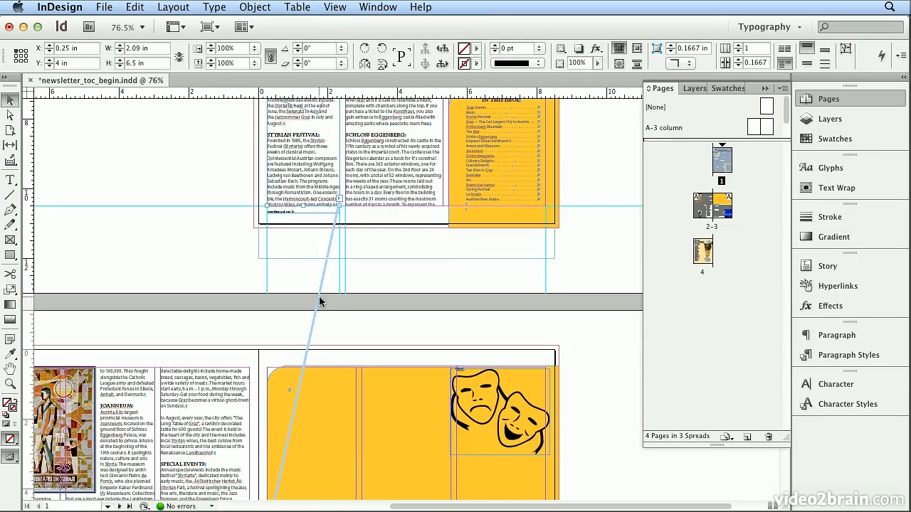
double_click(339, 204)
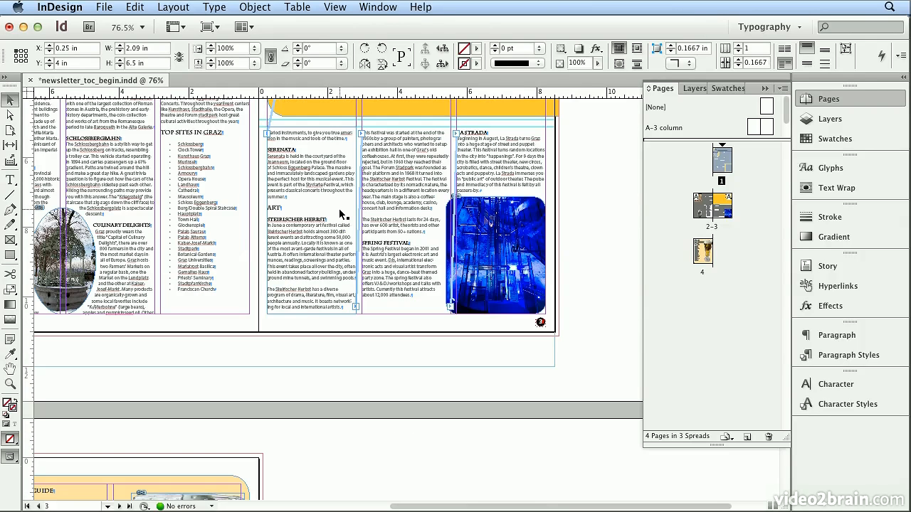
click(296, 169)
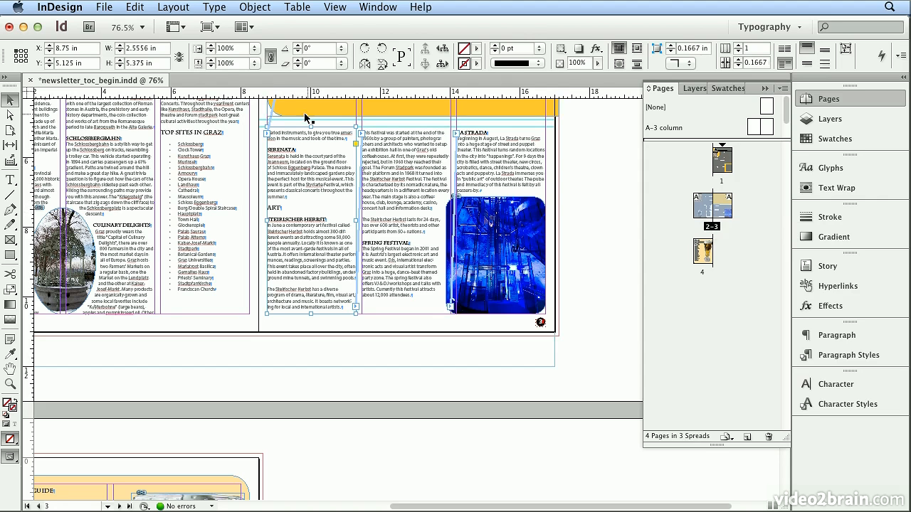
Enter "continued from" followed by a Previous Page Number marker in the small frame above the Graz Events continuation column on page 3.
double_click(285, 127)
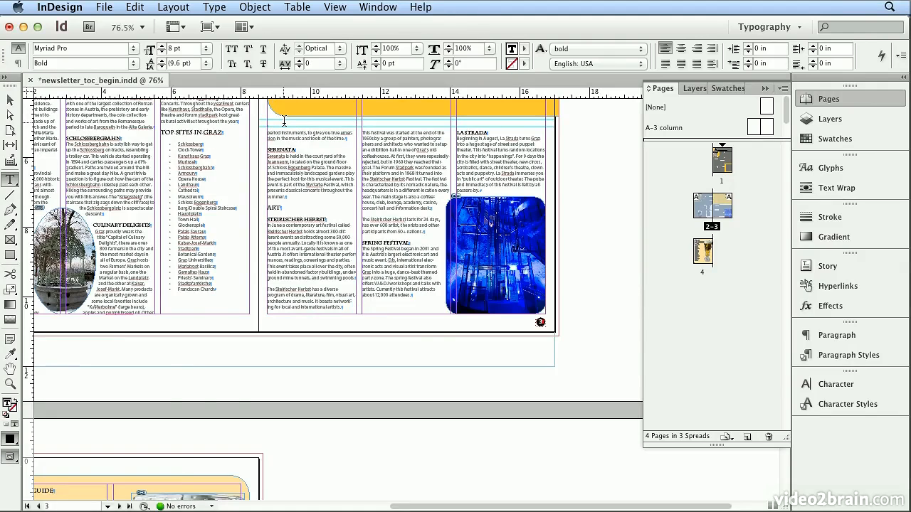
key(super+2)
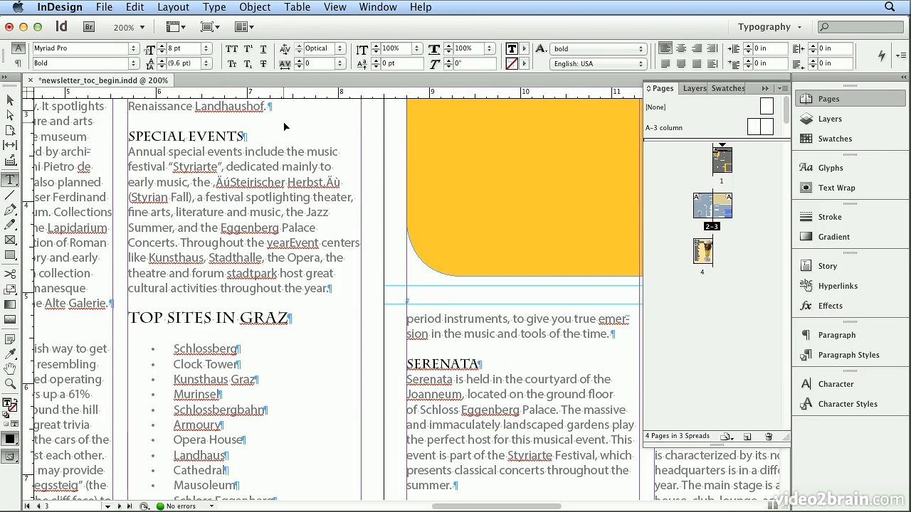
text(co)
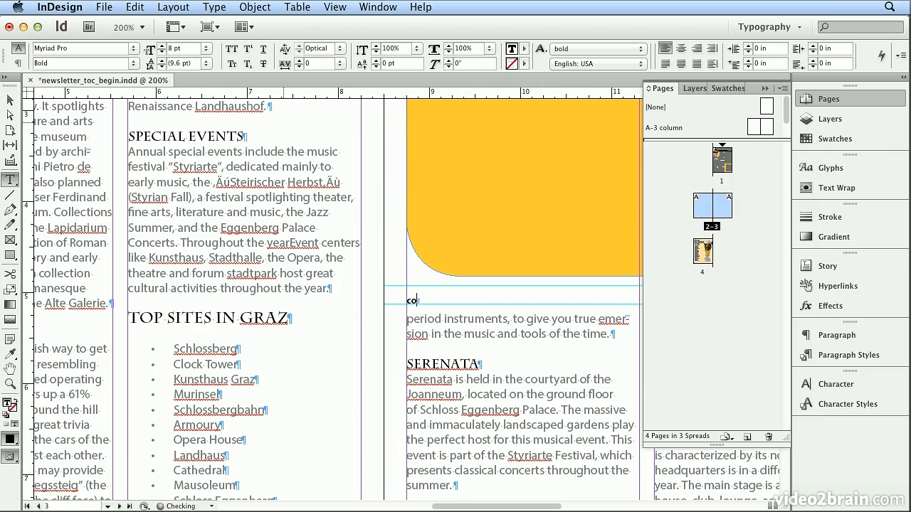
text(ntinued from)
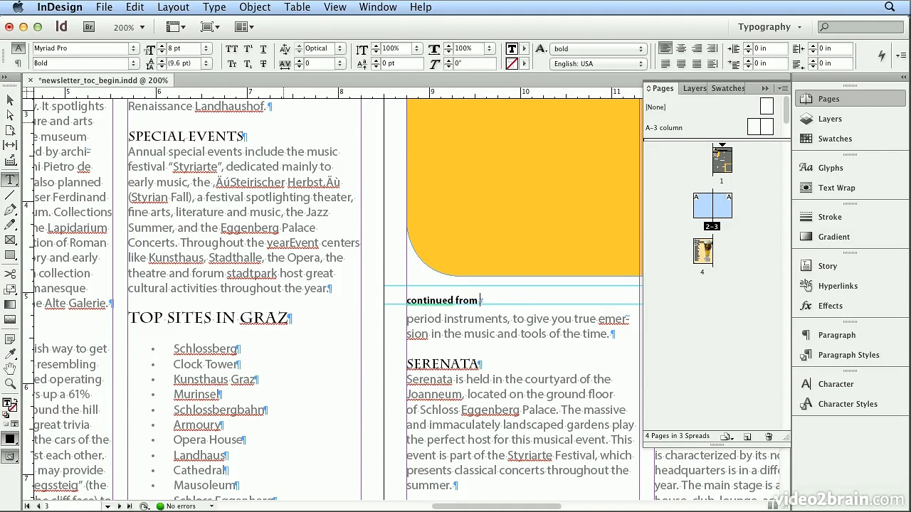
click(214, 7)
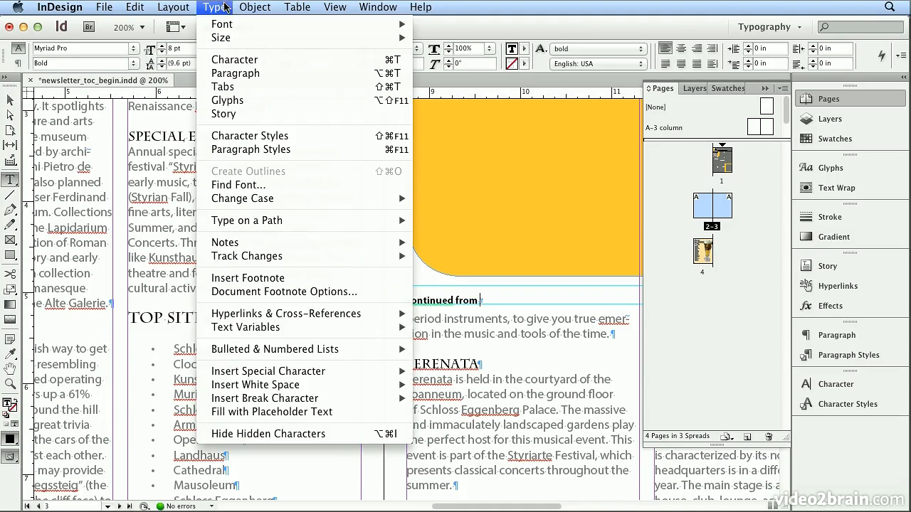
mouse_move(306, 376)
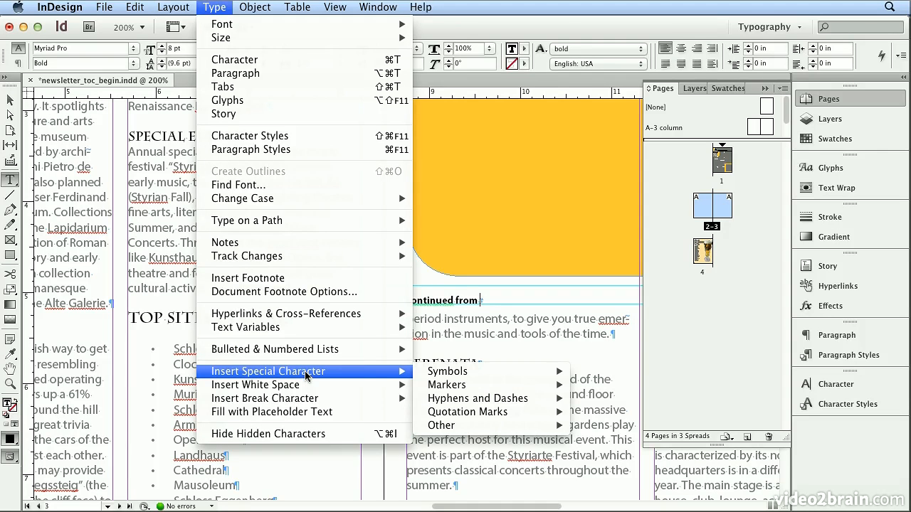
mouse_move(434, 386)
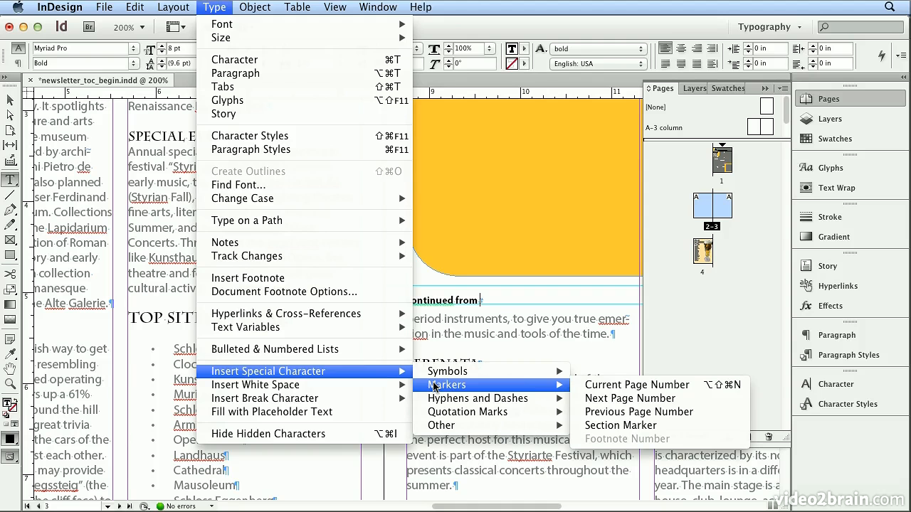
click(599, 412)
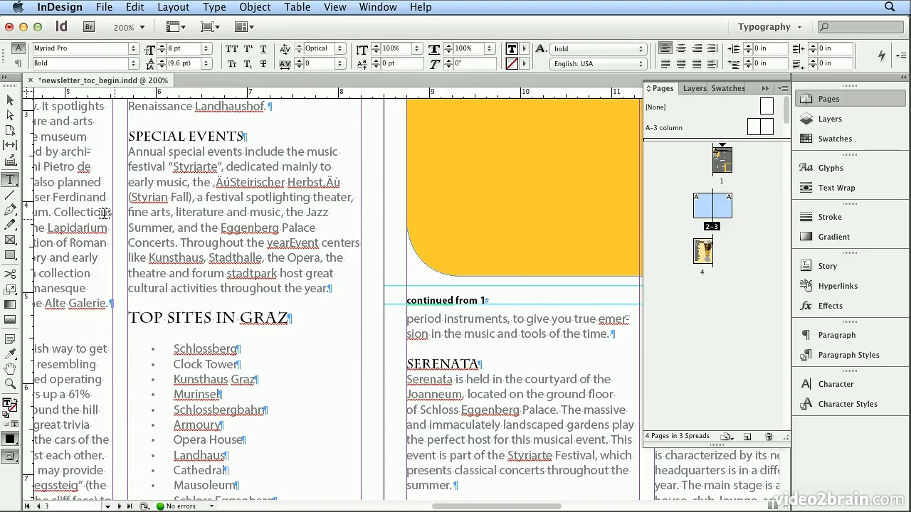
Move the "continued from" frame up to Y 4.875 in, away from the story frame, and back down to Y 4.925 in.
click(10, 99)
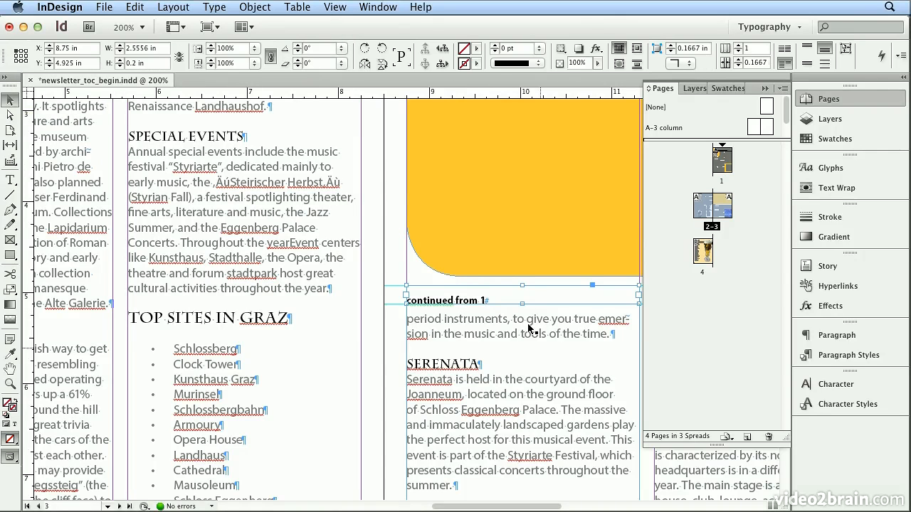
drag(482, 293, 483, 289)
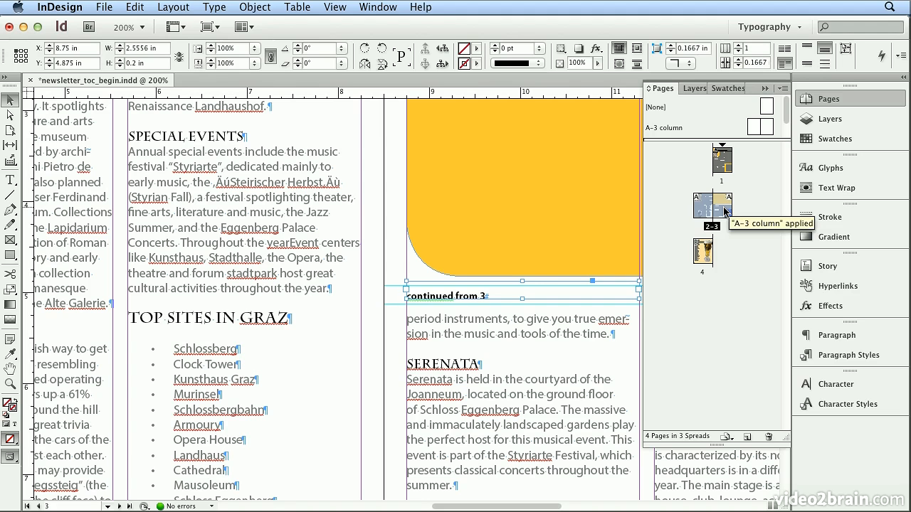
drag(470, 298, 469, 306)
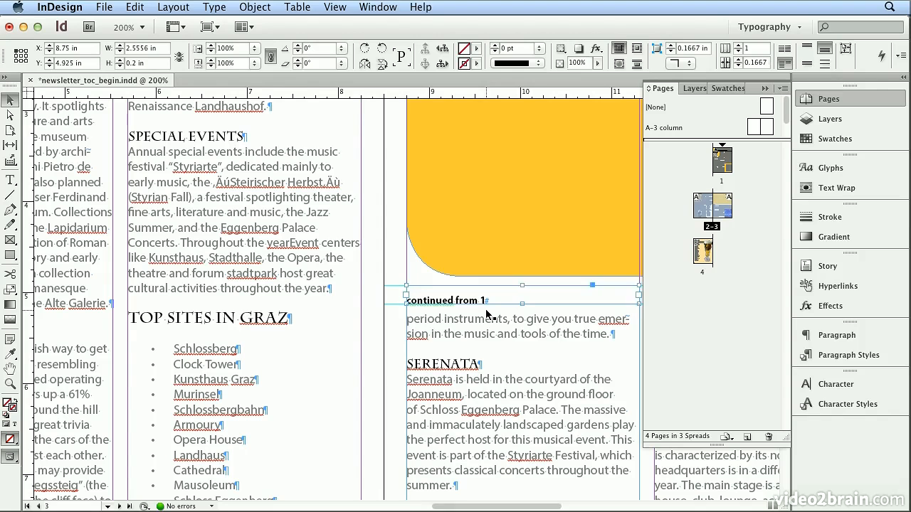
Trace the Graz Events text thread from its page 3 continuation frame back to page 1 and view that whole page.
click(487, 313)
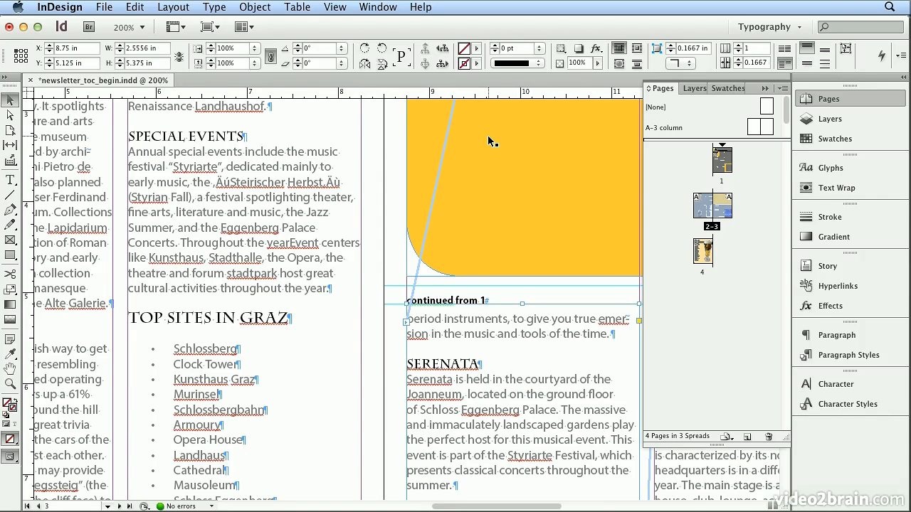
key(super+minus)
key(super+minus)
key(super+minus)
key(super+minus)
key(super+minus)
key(super+minus)
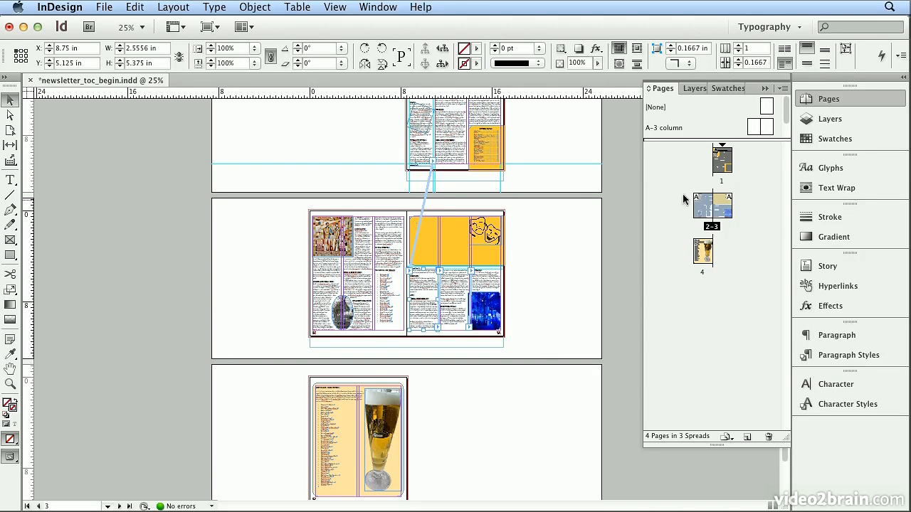
double_click(722, 168)
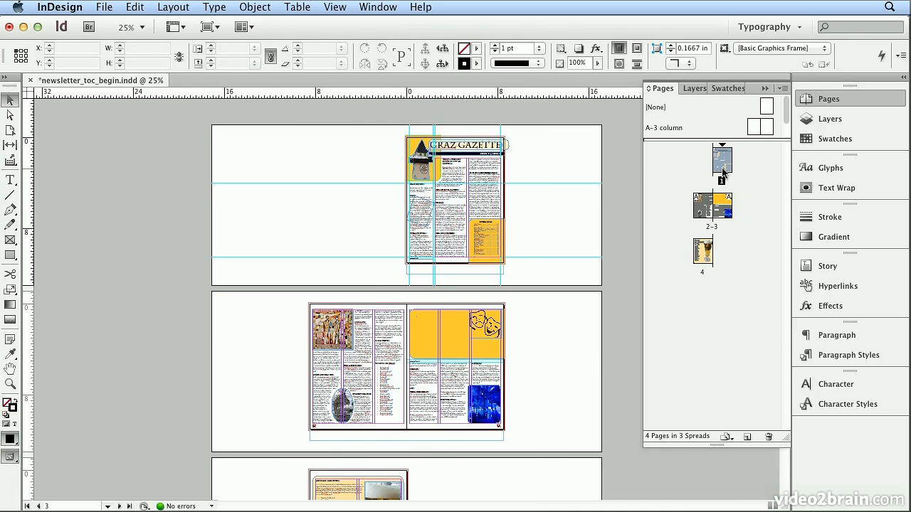
key(super+0)
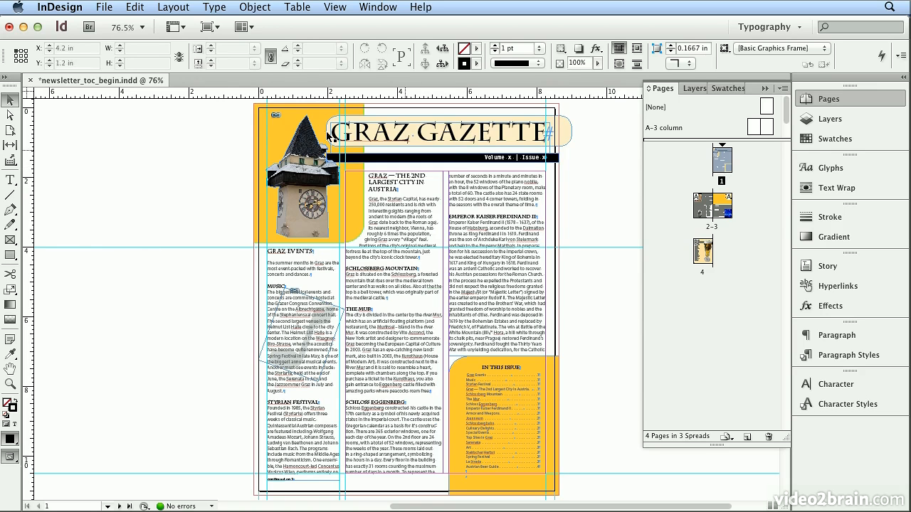
Start exporting the newsletter to the Desktop as newsletter_toc_kfm.pdf in the Adobe PDF (Print) format.
click(112, 8)
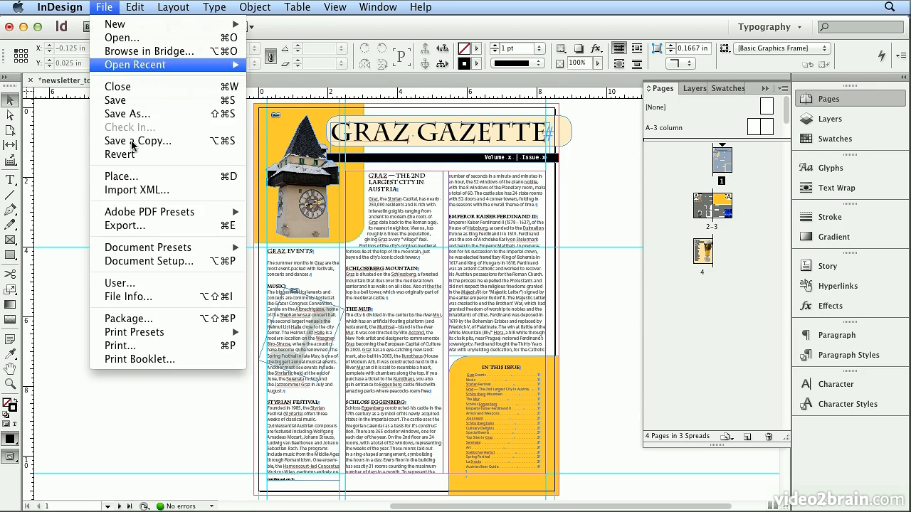
click(141, 225)
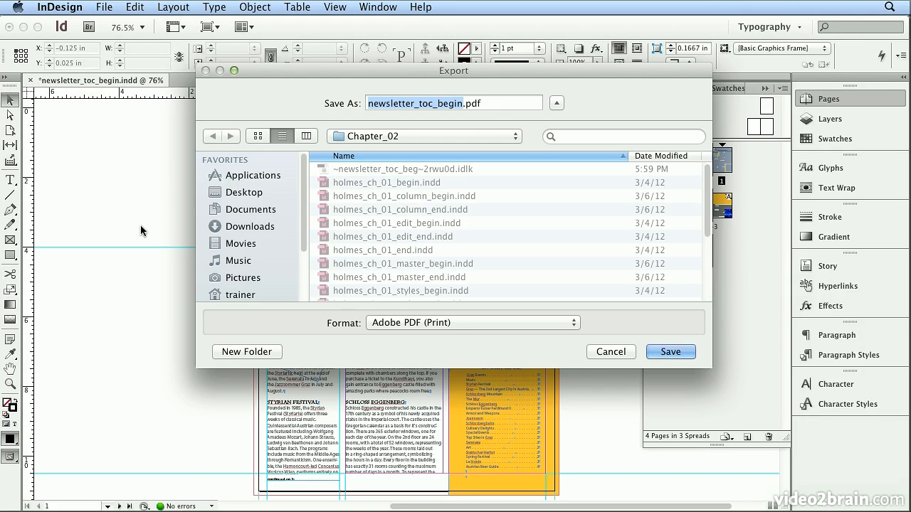
key(super+shift+d)
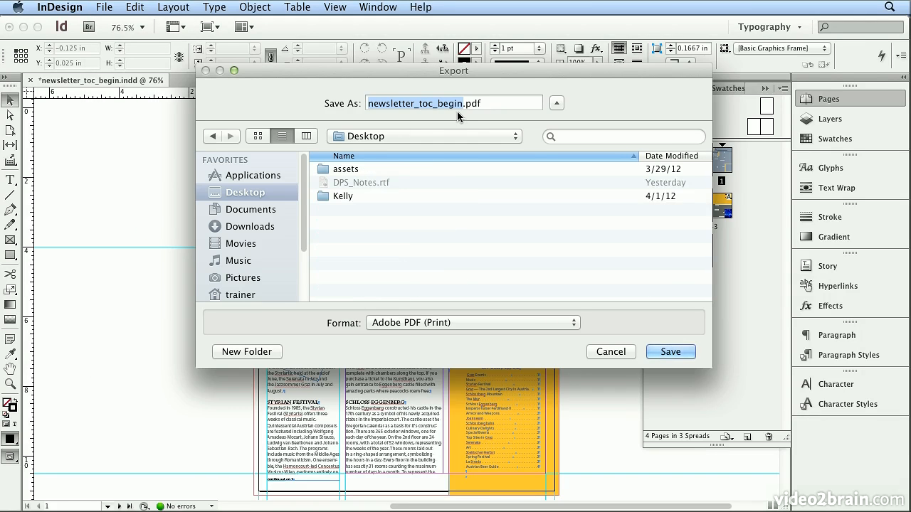
key(Right)
key(BackSpace)
key(BackSpace)
key(BackSpace)
key(BackSpace)
key(BackSpace)
key(BackSpace)
key(BackSpace)
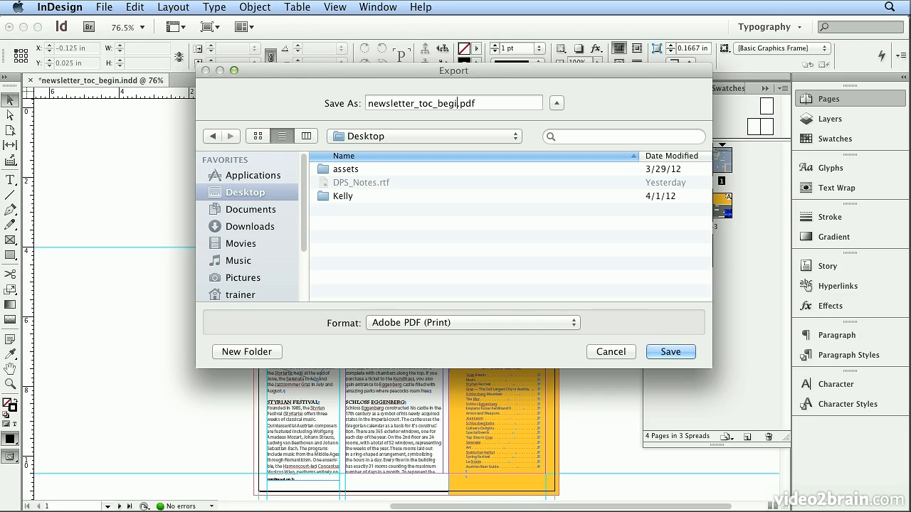
text(c_kfm)
click(433, 323)
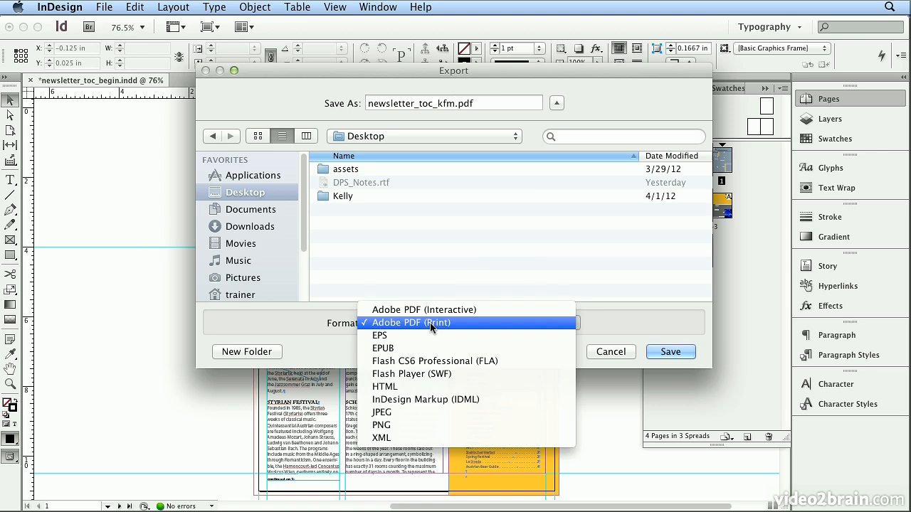
click(428, 324)
click(676, 351)
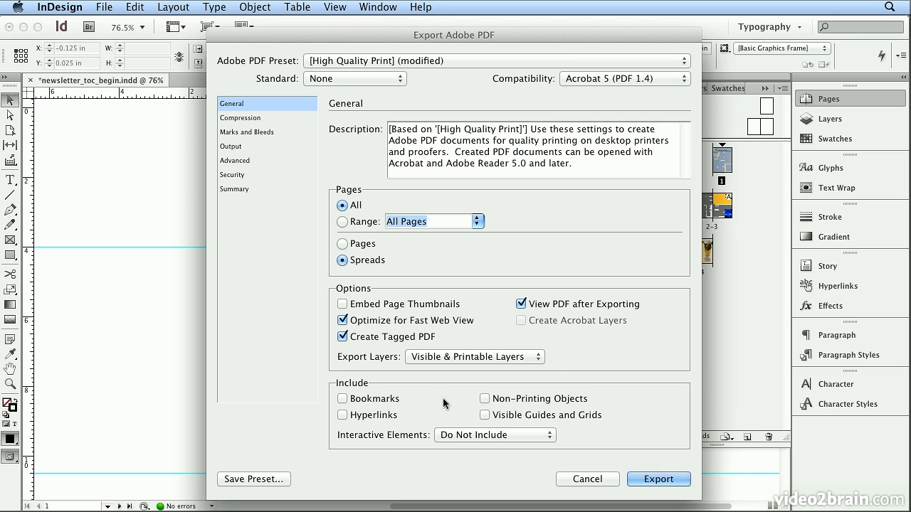
Include bookmarks and hyperlinks in the PDF, keep the [High Quality Print] (modified) preset, and export it.
click(371, 398)
click(370, 415)
click(422, 62)
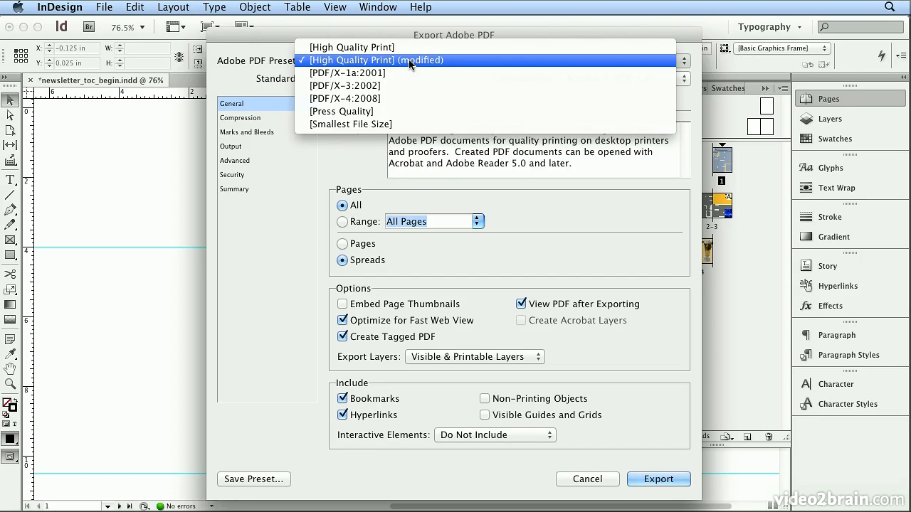
click(429, 60)
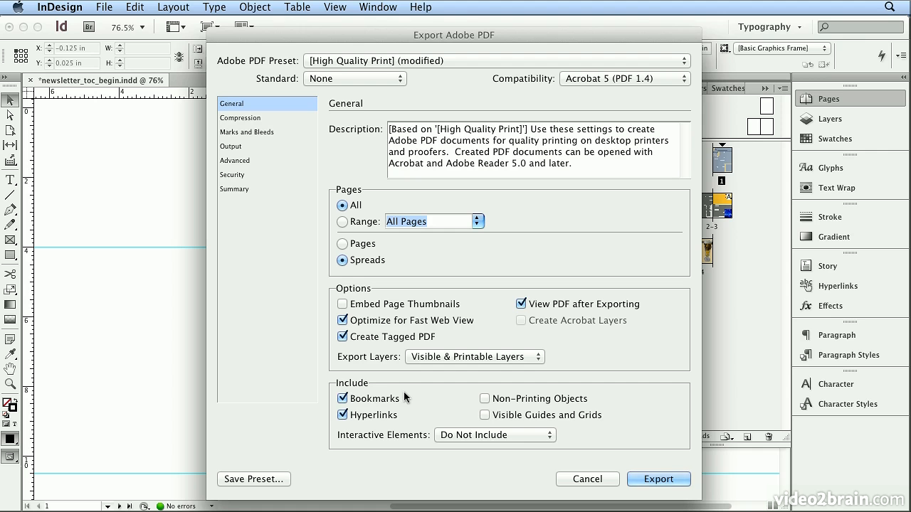
click(645, 478)
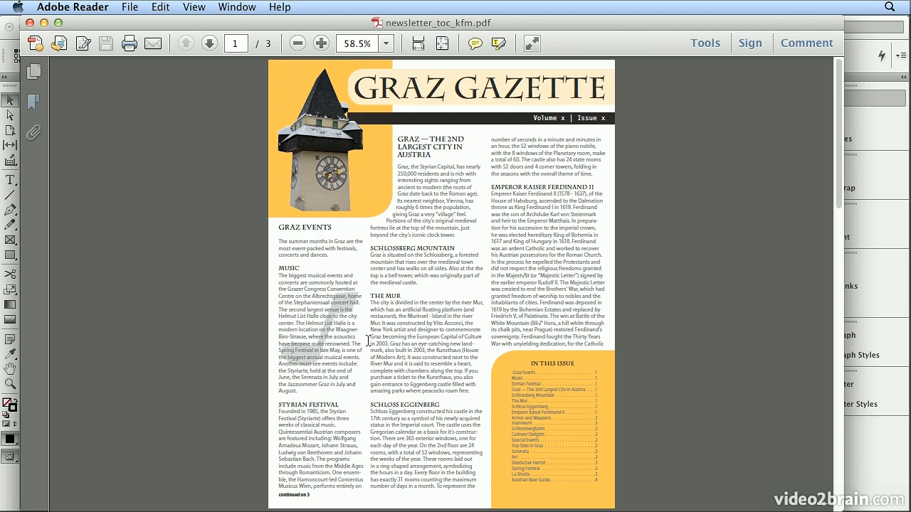
In an enlarged Adobe Reader window, test the Joanneum contents link and the Graz Events and Top Sites in Graz bookmarks.
click(58, 23)
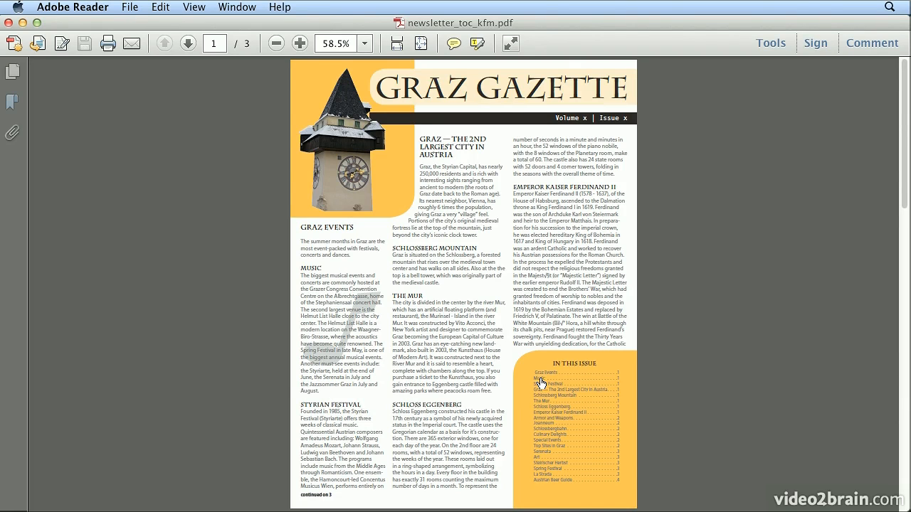
click(543, 423)
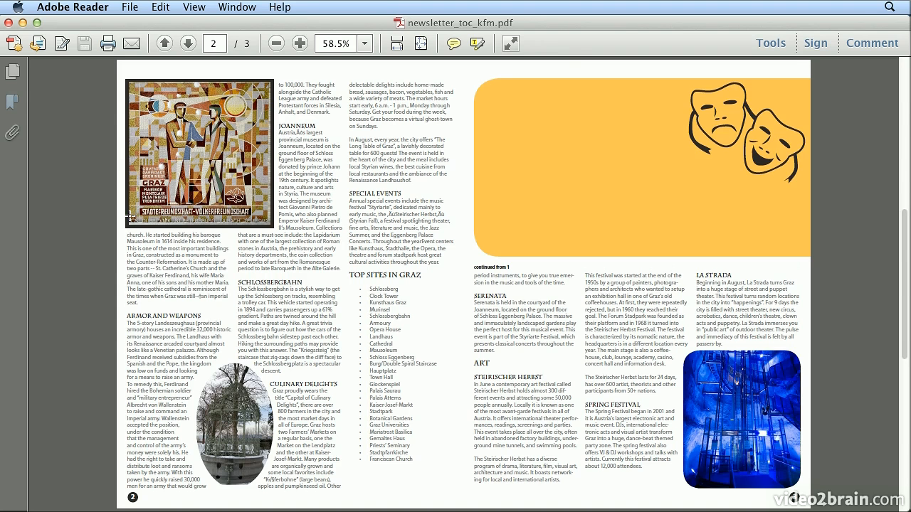
click(14, 102)
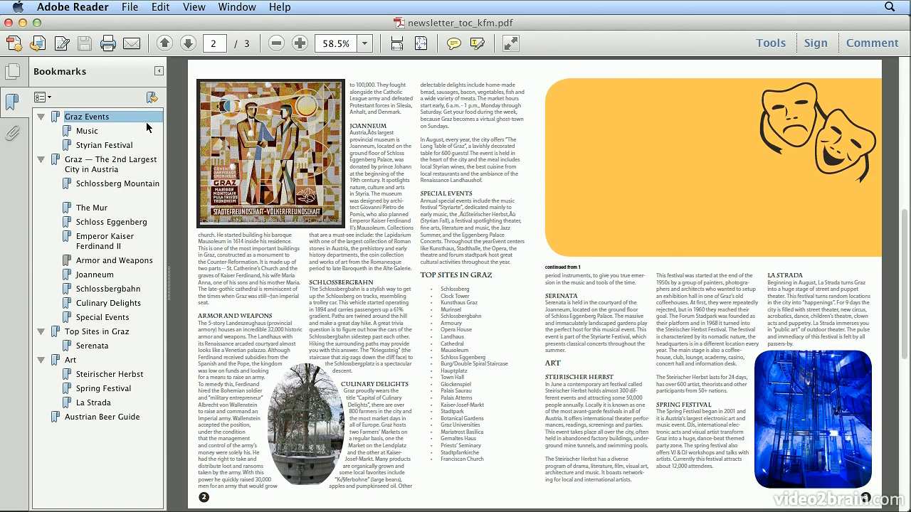
click(93, 118)
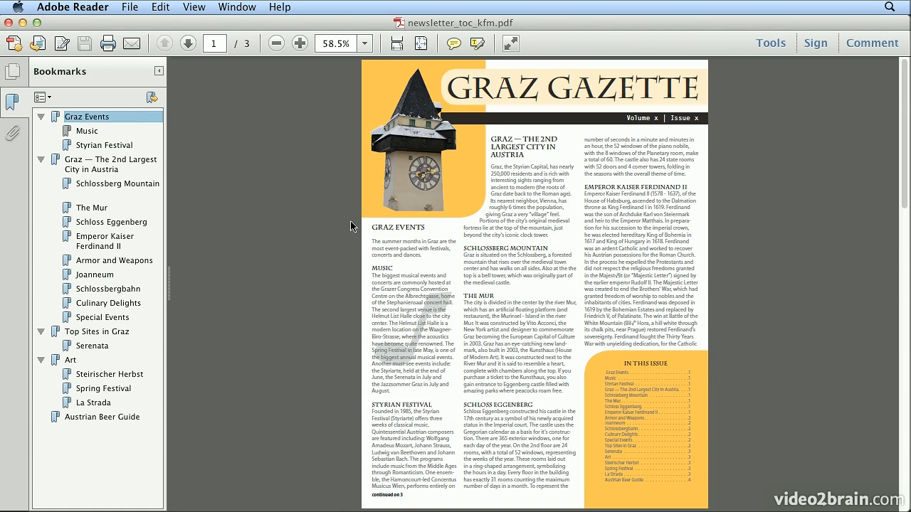
click(41, 117)
click(41, 118)
click(88, 333)
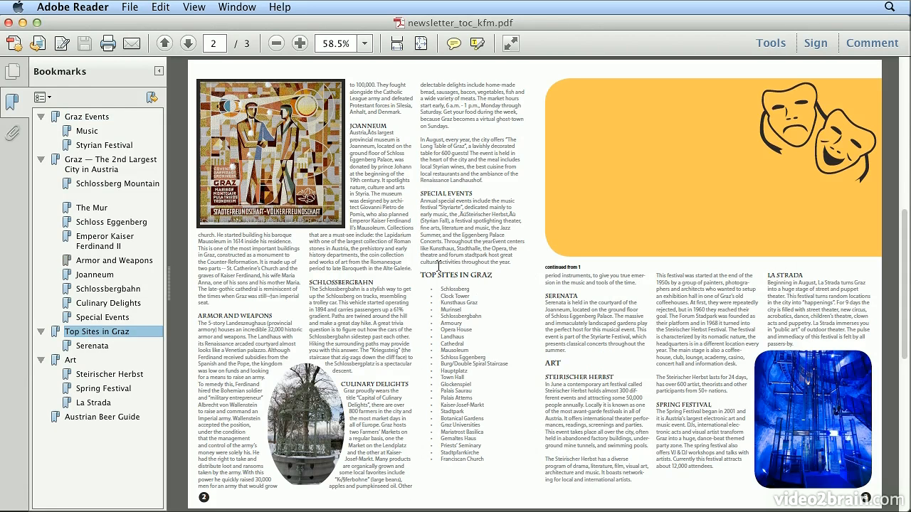